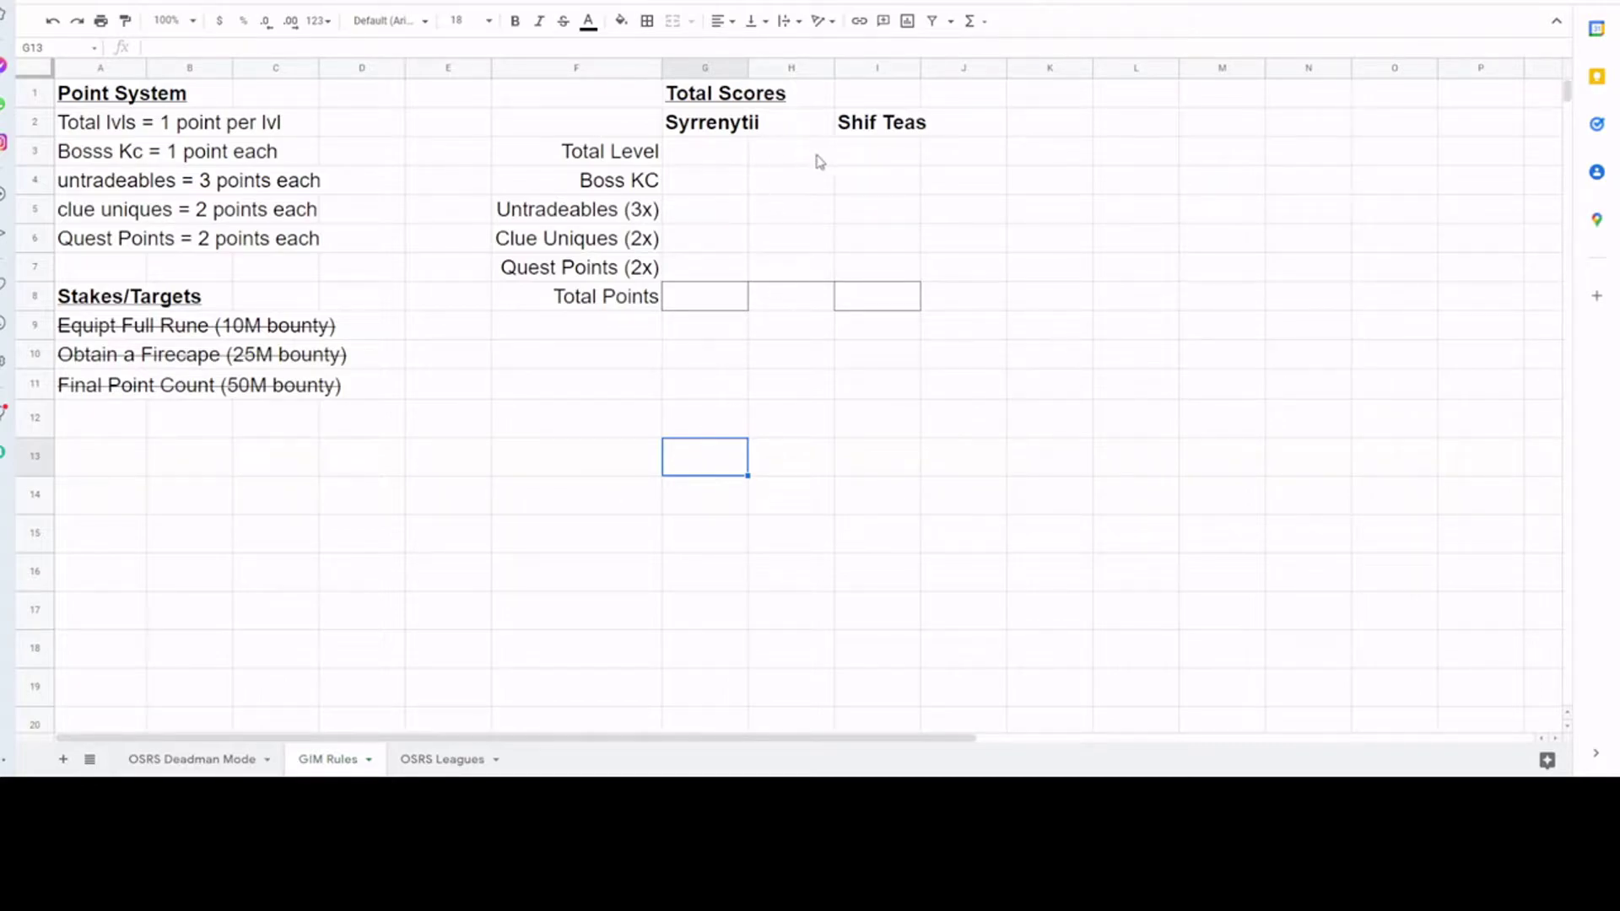
Enter the Total Level scores: 1550 in I3 and 1510 in G3.
{"action": "left_click", "coordinate": [856, 158]}
{"action": "type", "text": "15"}
{"action": "key", "text": "BackSpace"}
{"action": "type", "text": "550"}
{"action": "key", "text": "Return"}
{"action": "left_click", "coordinate": [700, 162]}
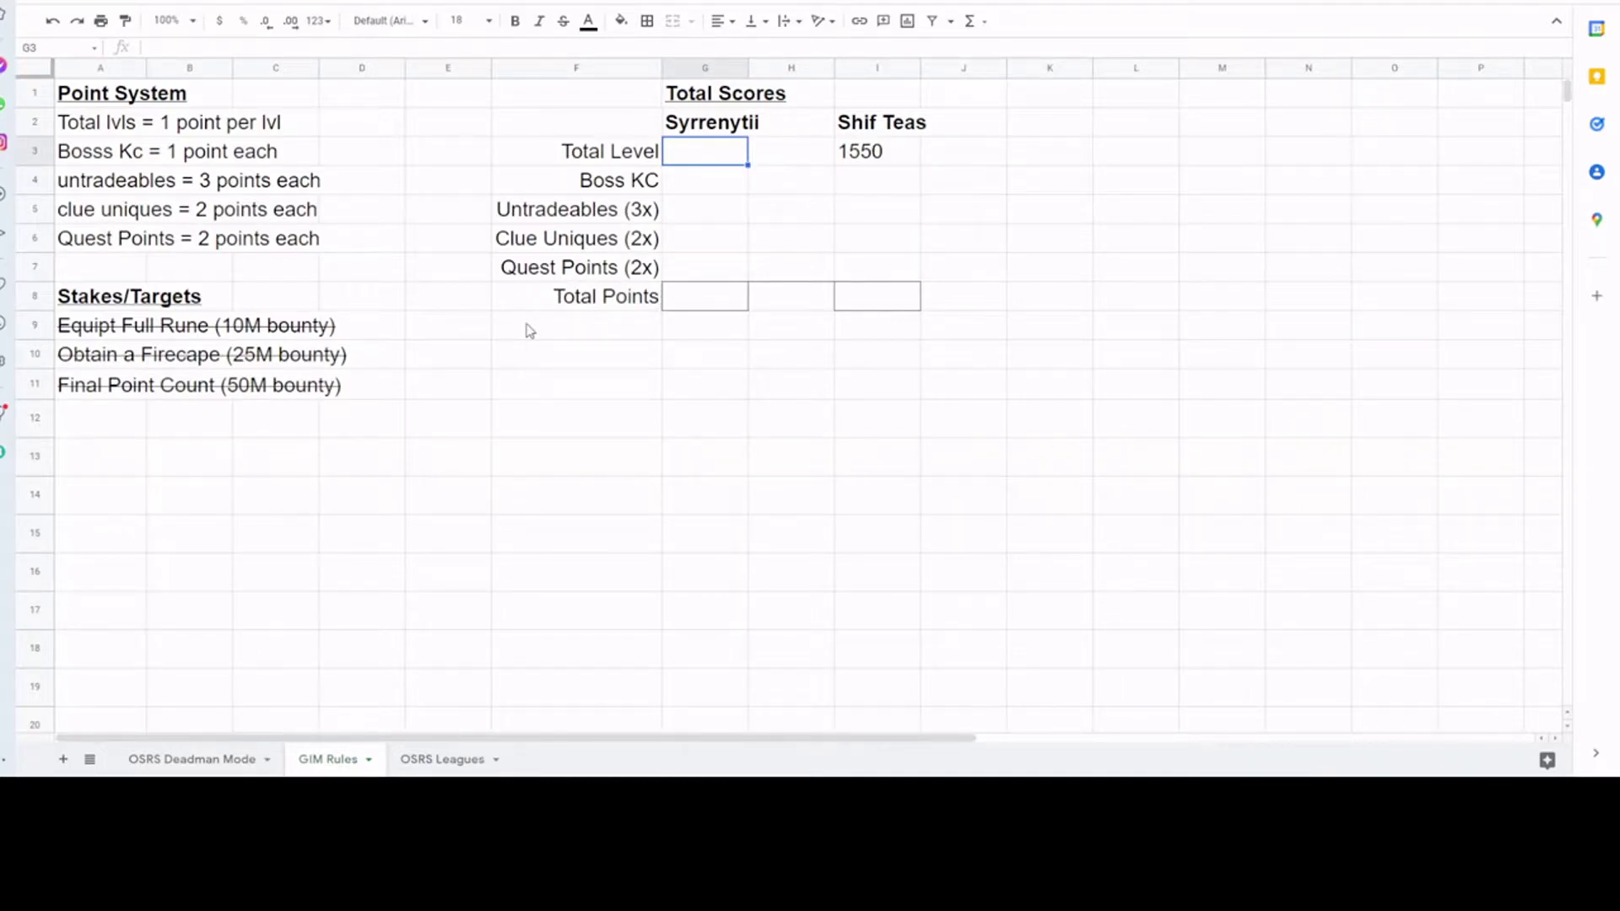
{"action": "type", "text": "1510"}
{"action": "key", "text": "Return"}
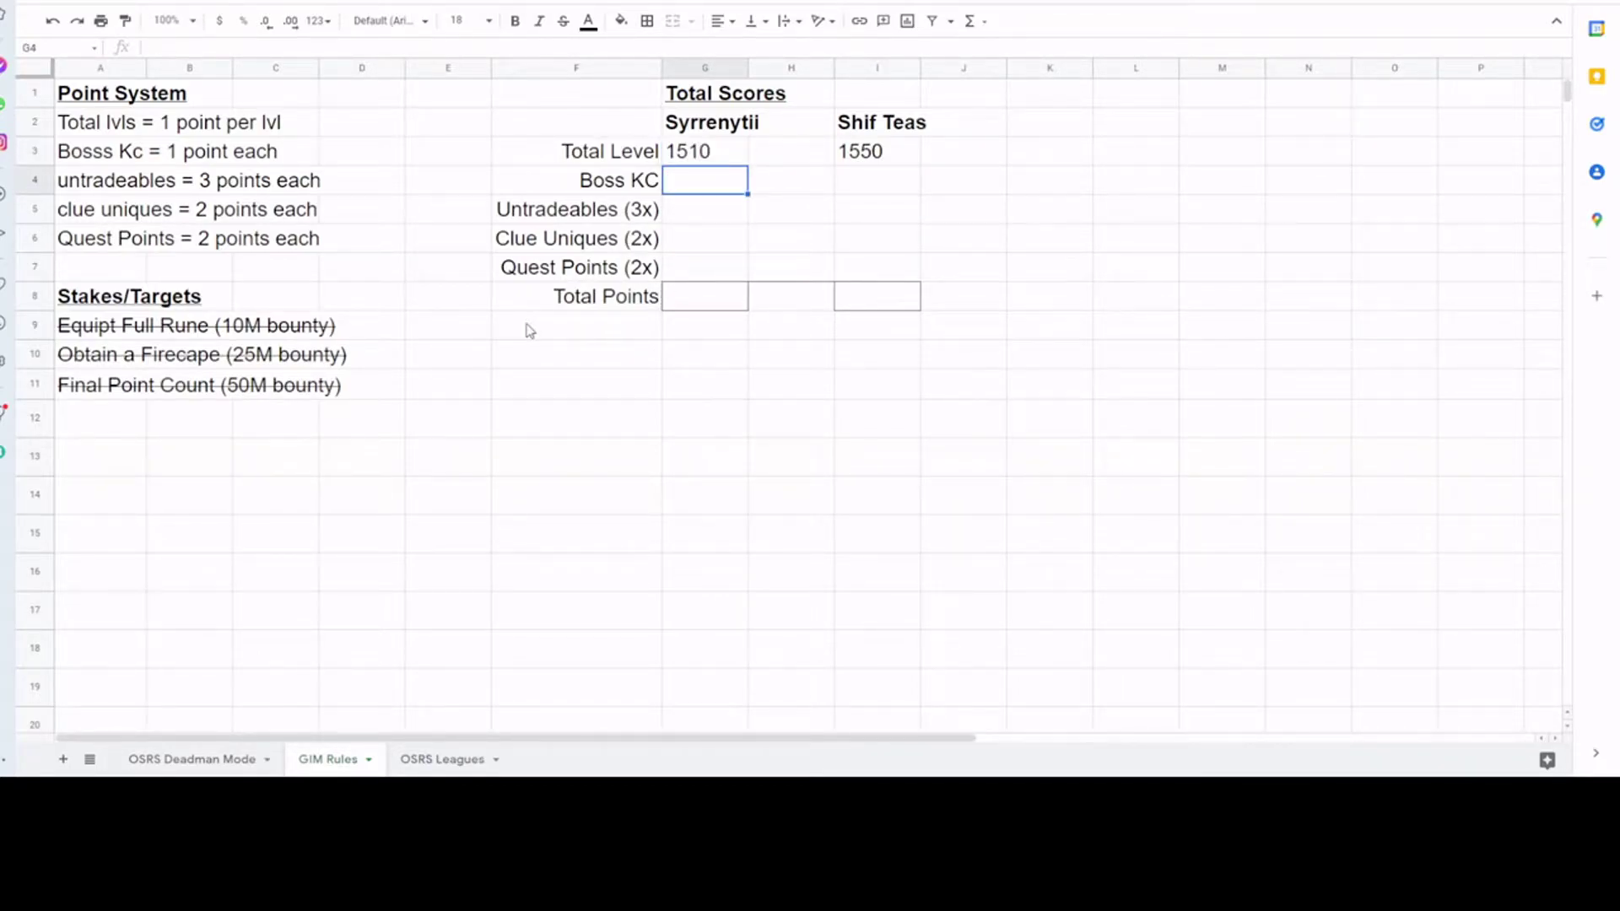
Fill the Total Level score in I3 with green and the one in G3 with red.
{"action": "left_click", "coordinate": [848, 150]}
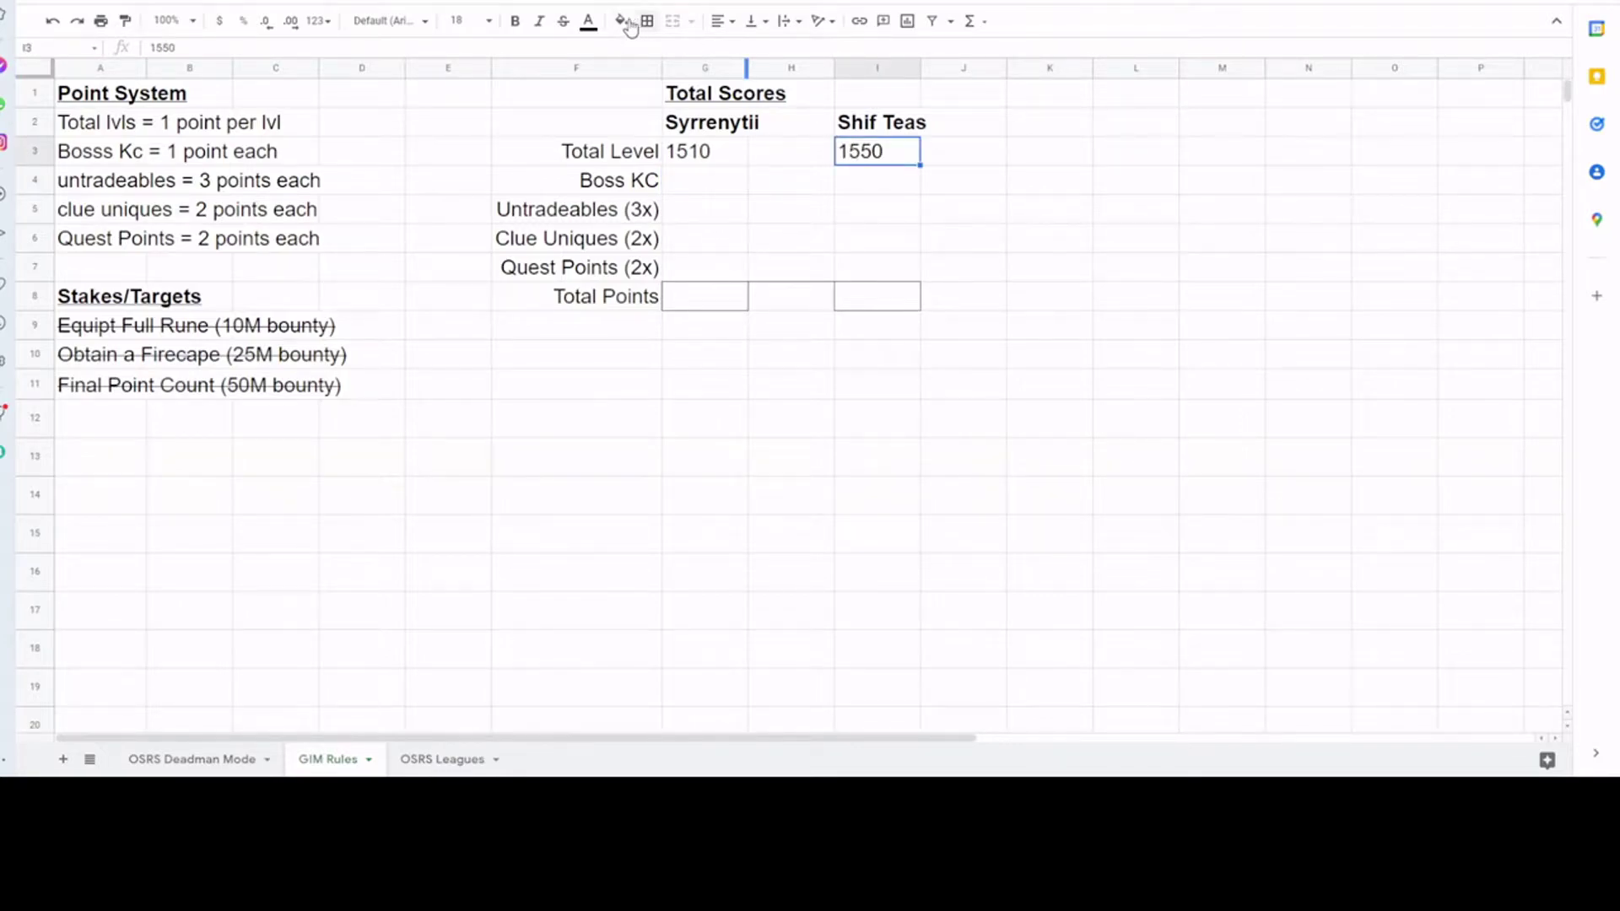
{"action": "left_click", "coordinate": [621, 20]}
{"action": "left_click", "coordinate": [703, 181]}
{"action": "left_click", "coordinate": [713, 156]}
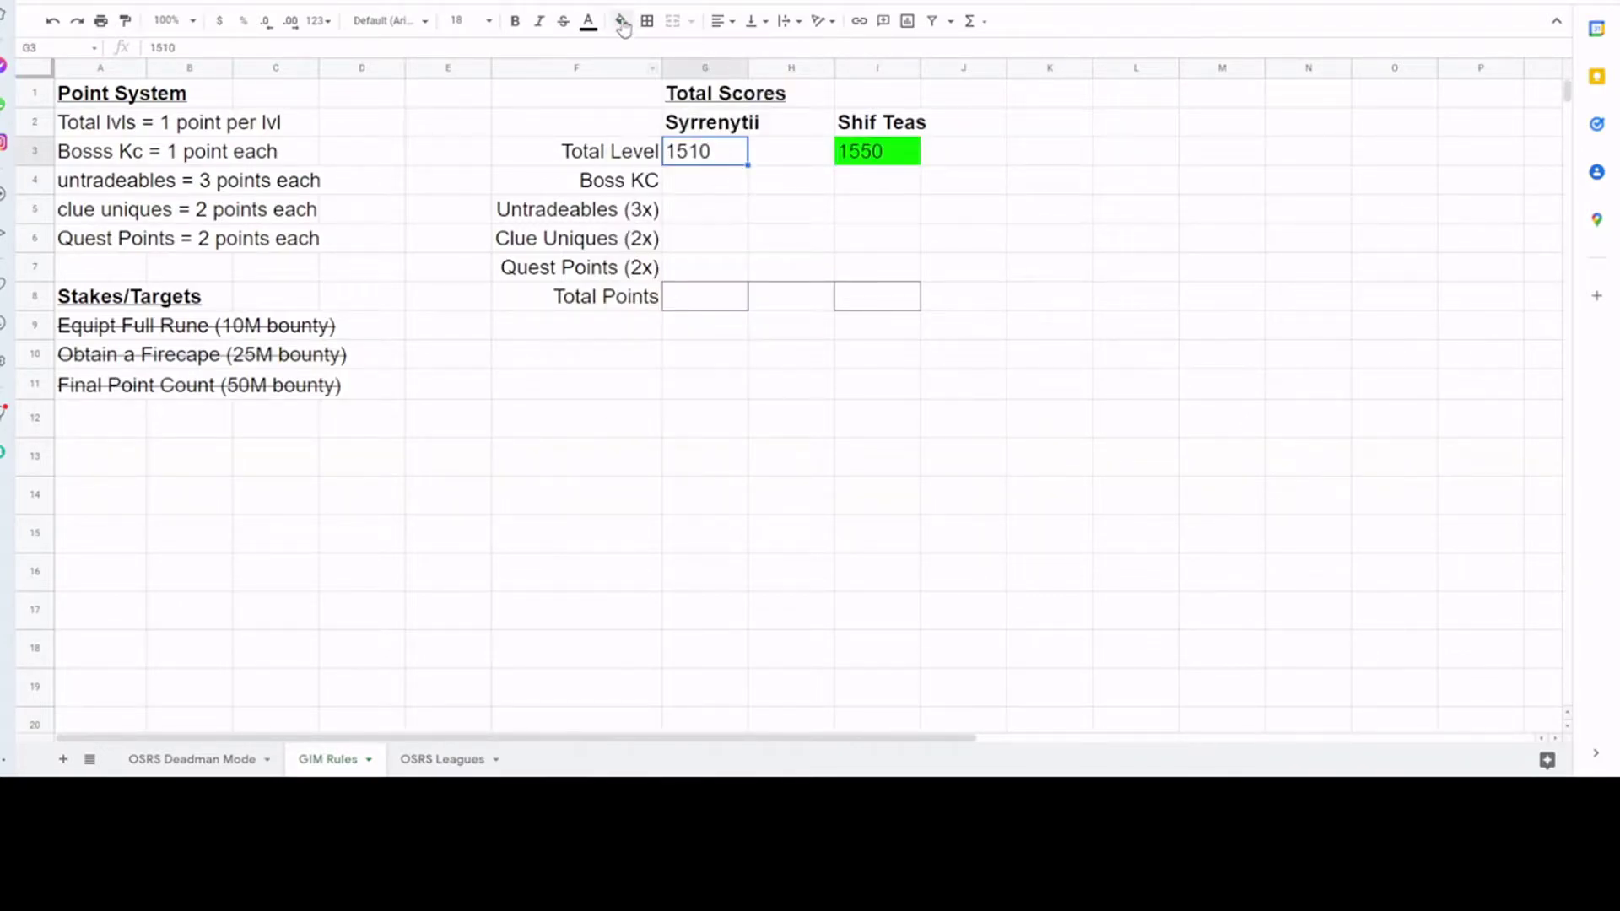
{"action": "left_click", "coordinate": [621, 20]}
{"action": "left_click", "coordinate": [650, 184]}
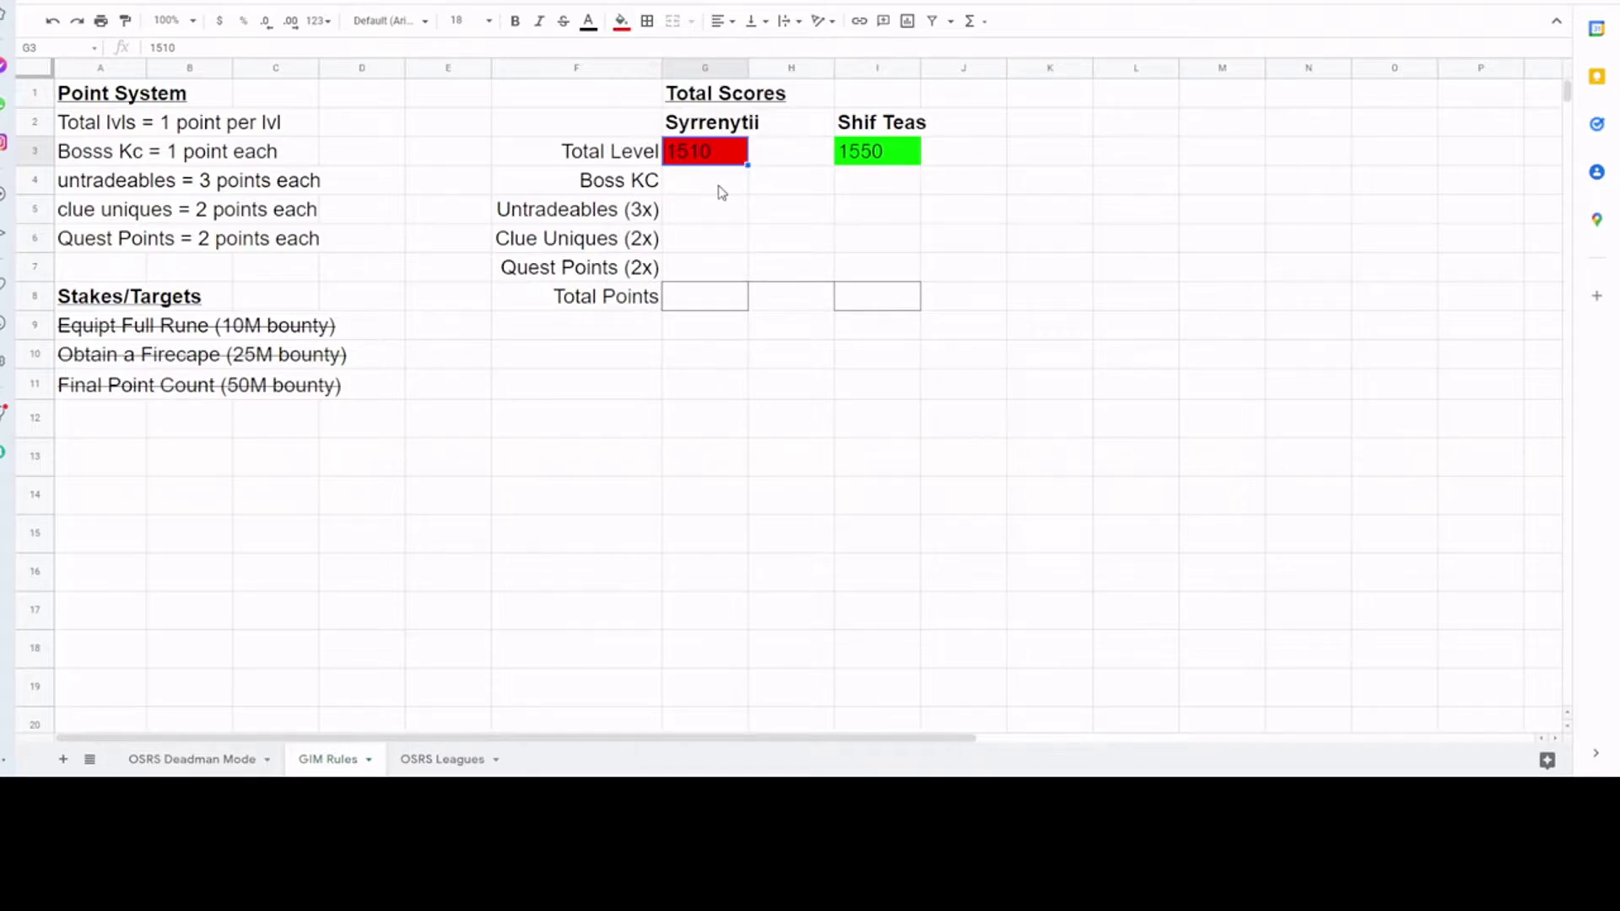
Enter the Boss KC scores: 207 in G4 and 274 in I4.
{"action": "left_click", "coordinate": [723, 192]}
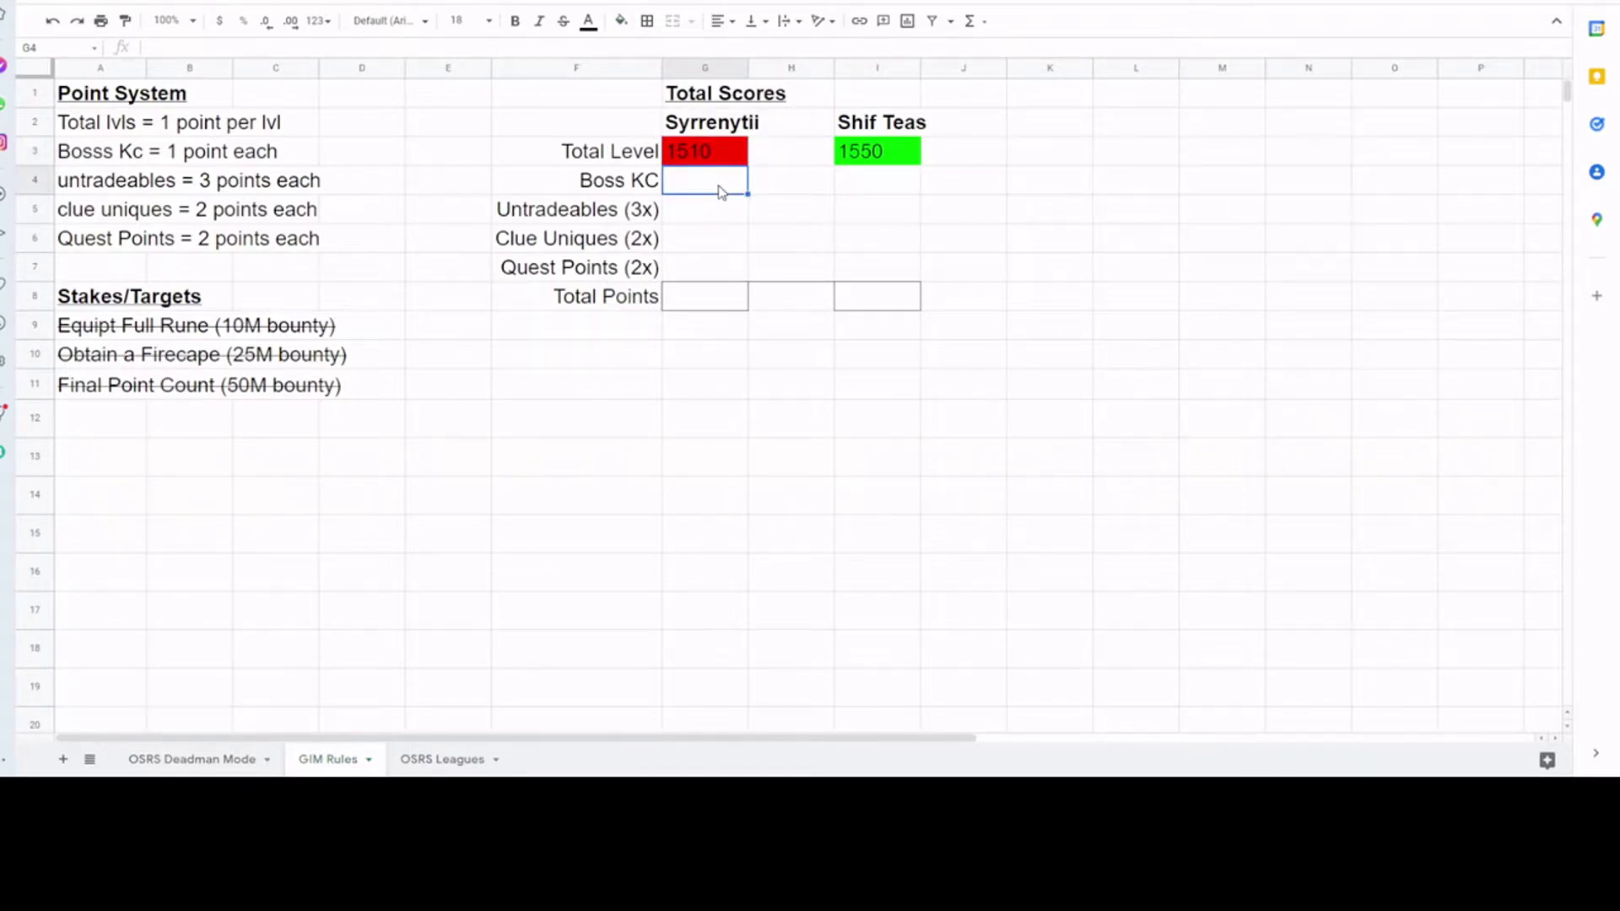
{"action": "type", "text": "207"}
{"action": "left_click", "coordinate": [885, 187]}
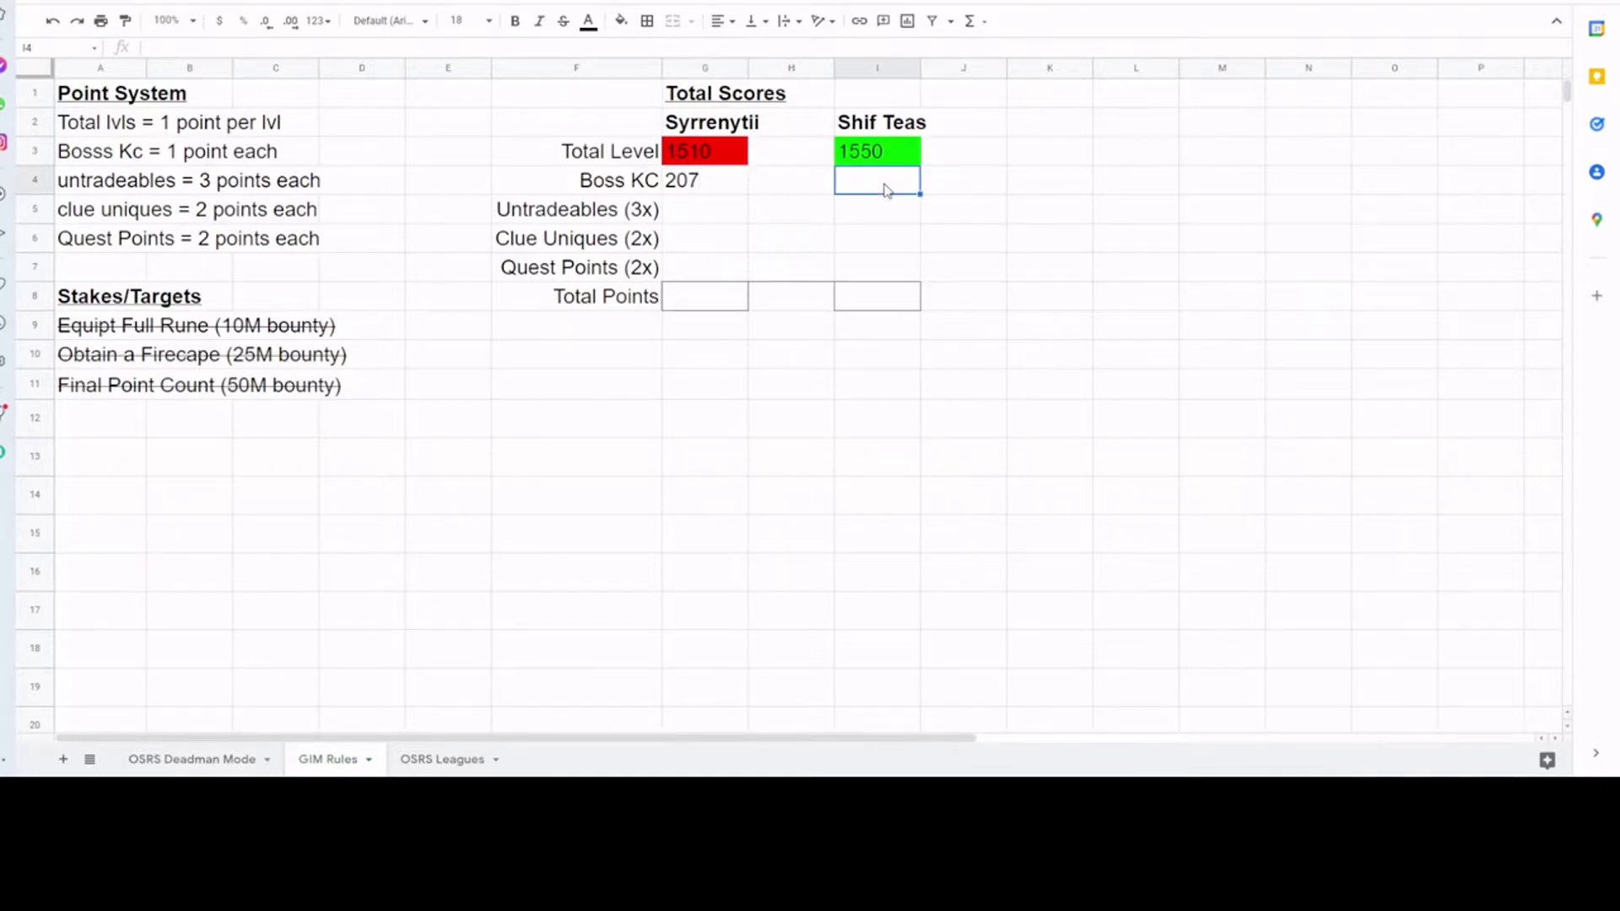
{"action": "type", "text": "274"}
{"action": "key", "text": "Return"}
Fill the Boss KC score in I4 with green and the one in G4 with red.
{"action": "left_click", "coordinate": [885, 187]}
{"action": "left_click", "coordinate": [620, 22]}
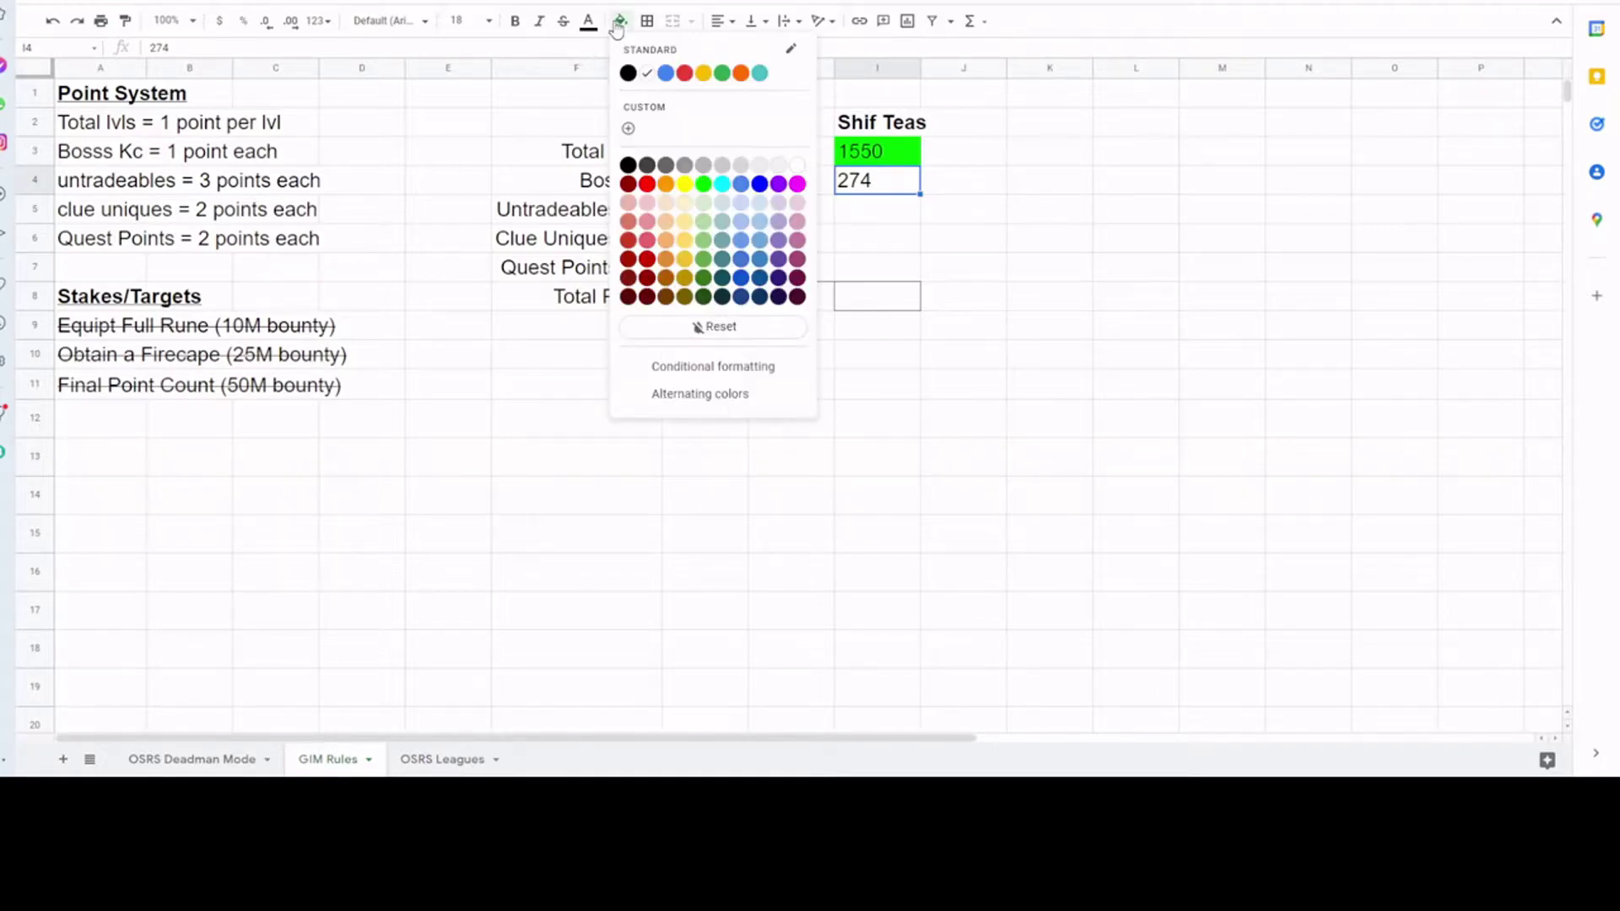
{"action": "left_click", "coordinate": [704, 185]}
{"action": "left_click", "coordinate": [707, 191]}
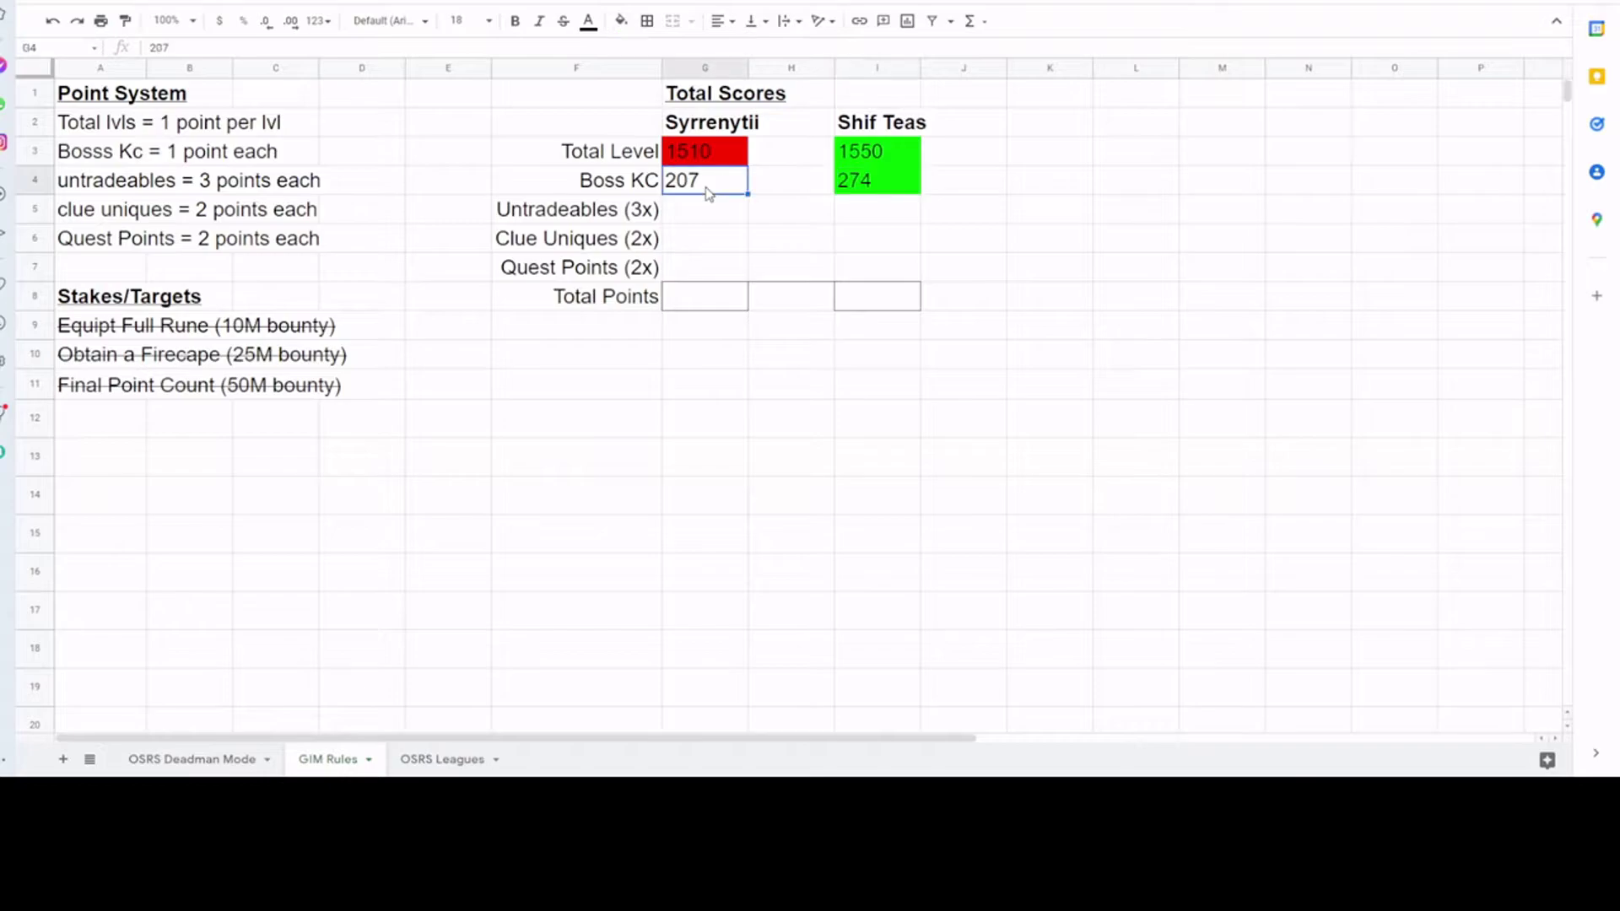
{"action": "left_click", "coordinate": [622, 23]}
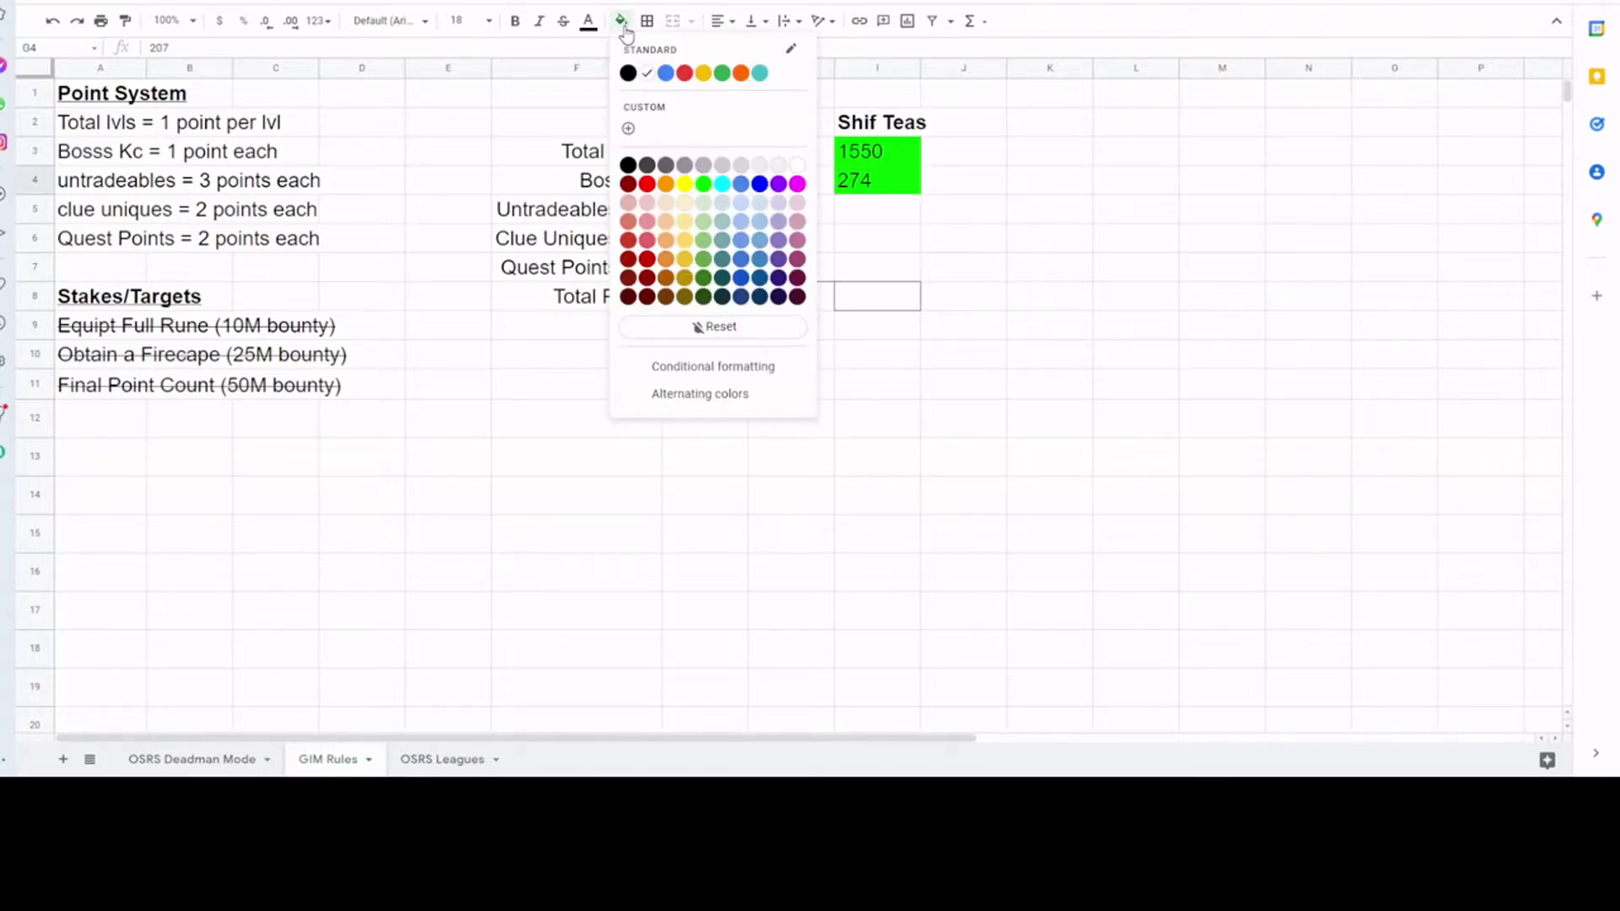
{"action": "left_click", "coordinate": [647, 184]}
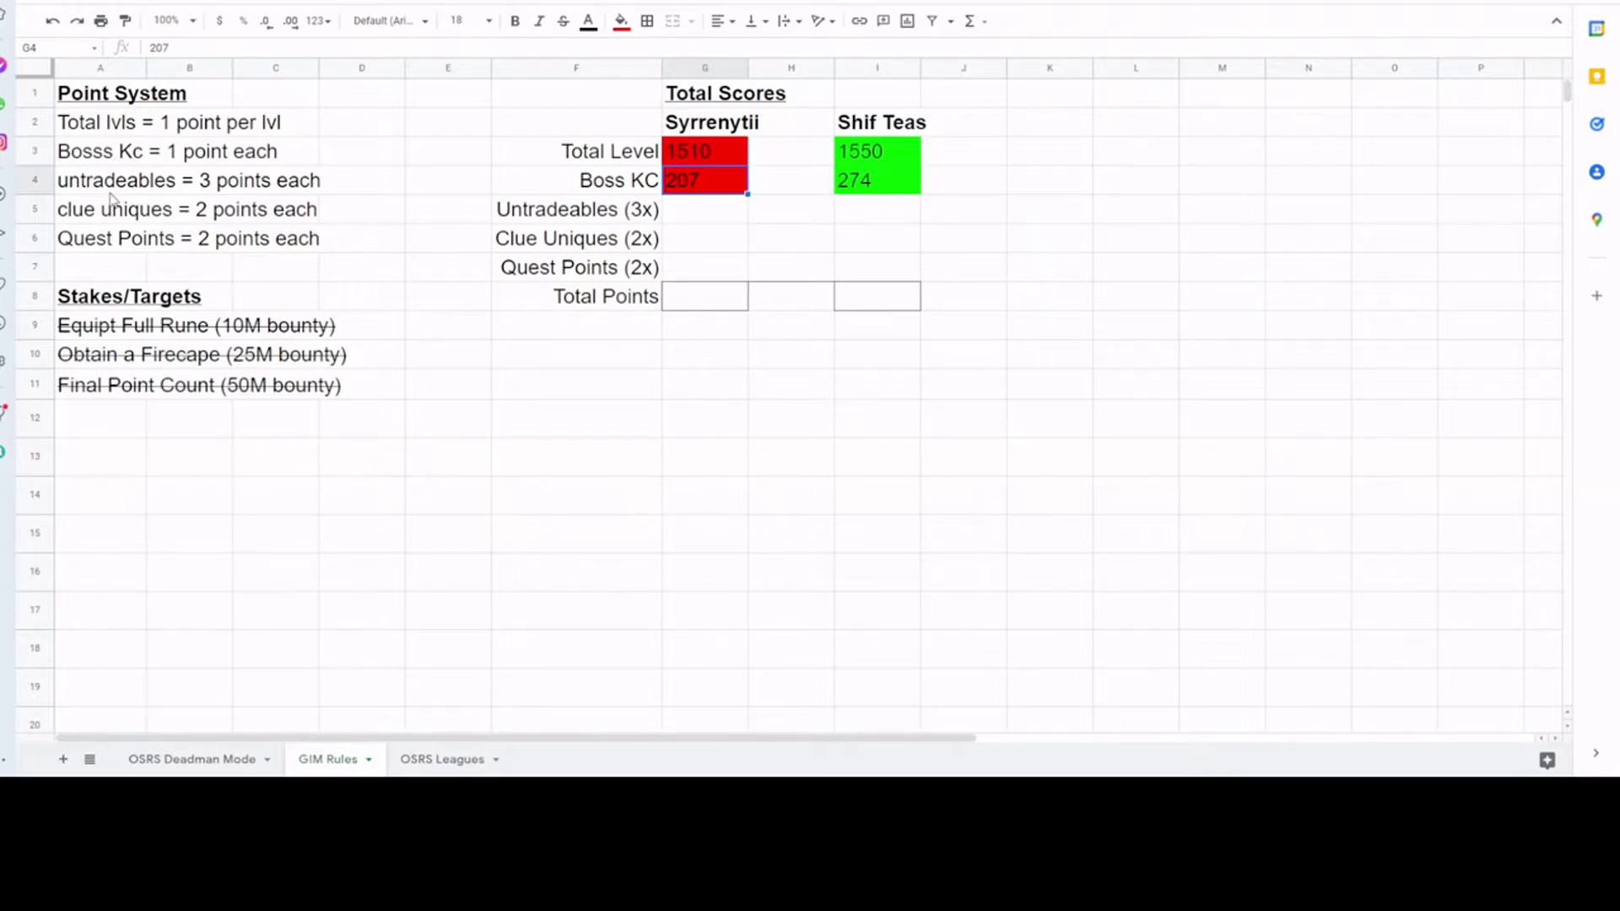
Enter the Untradeables (3x) scores: 57 in G5 and 51 in I5.
{"action": "left_click", "coordinate": [723, 219]}
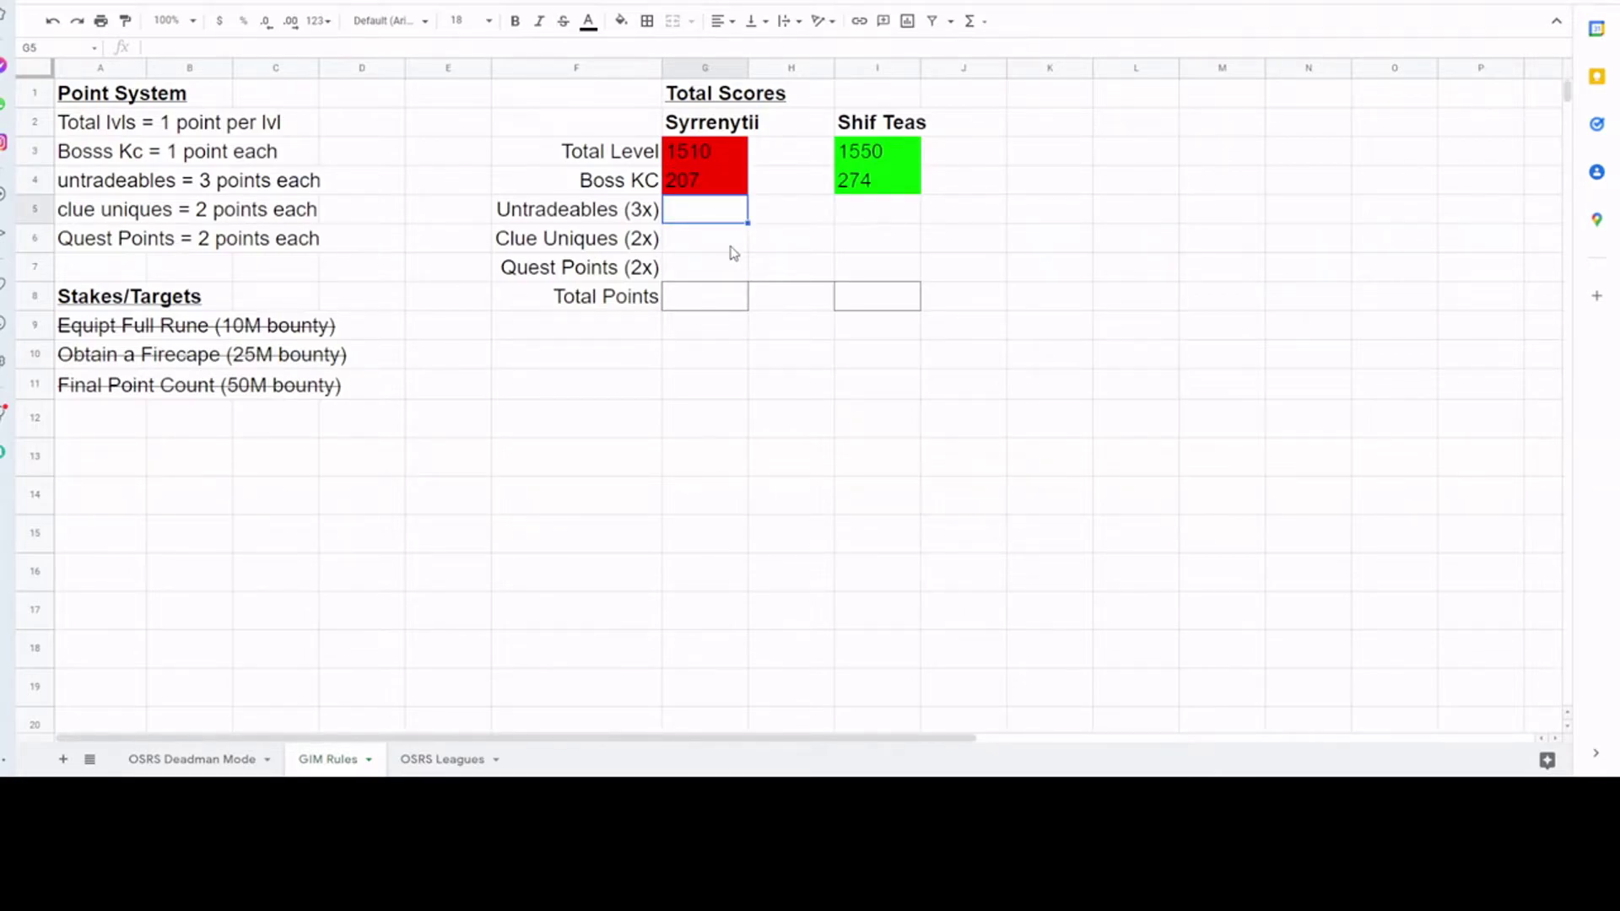
{"action": "type", "text": "57"}
{"action": "left_click", "coordinate": [856, 217]}
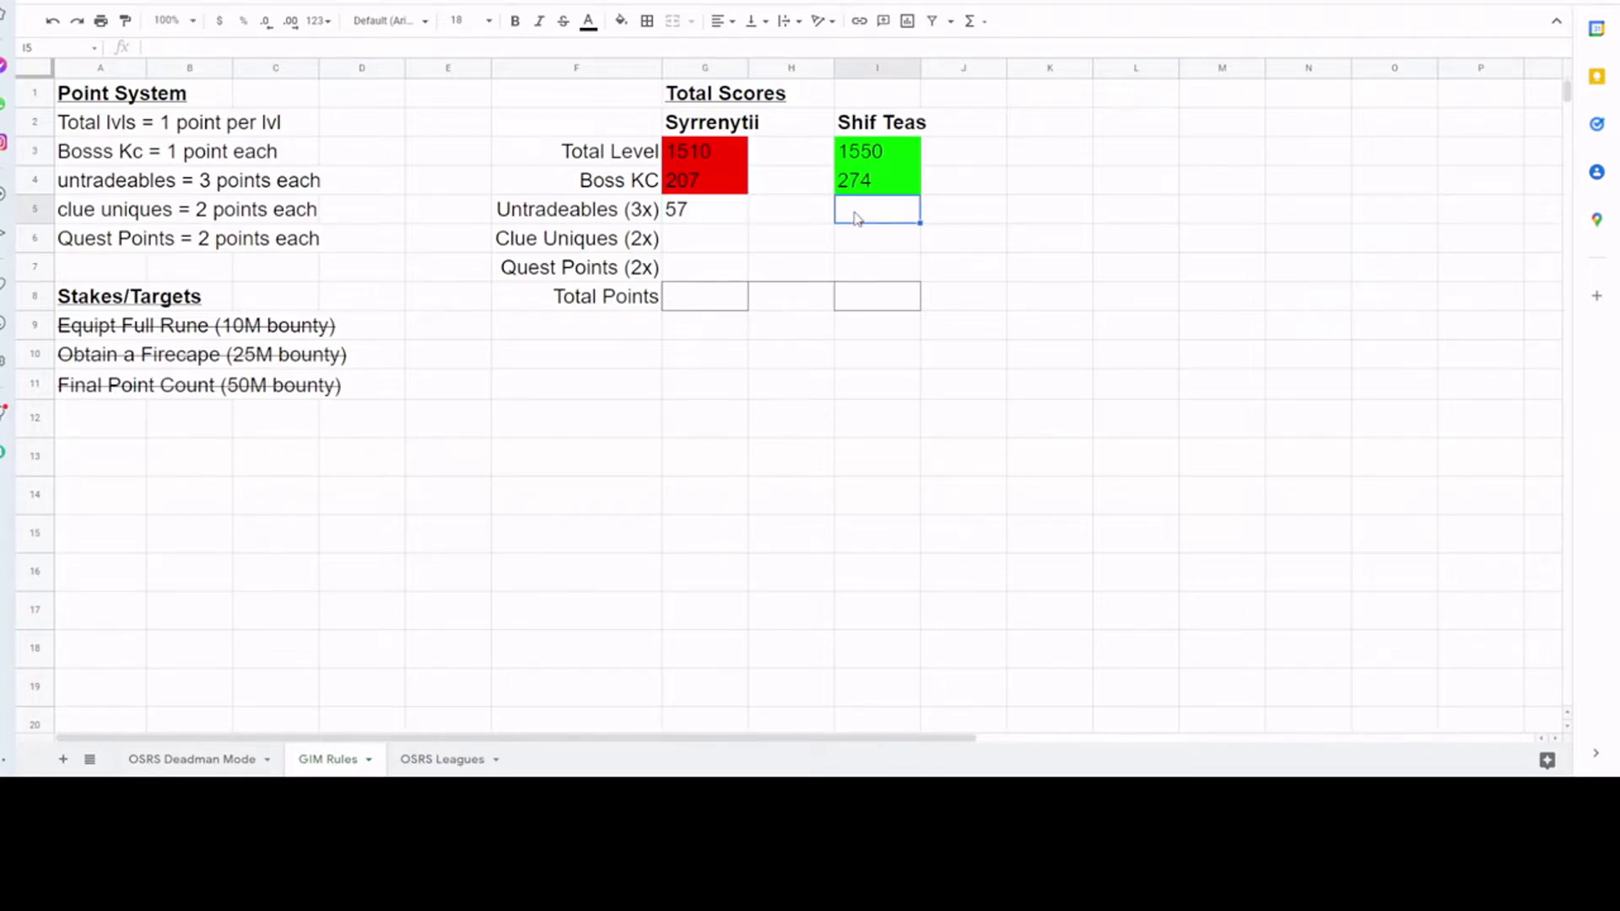
{"action": "type", "text": "51"}
{"action": "key", "text": "Return"}
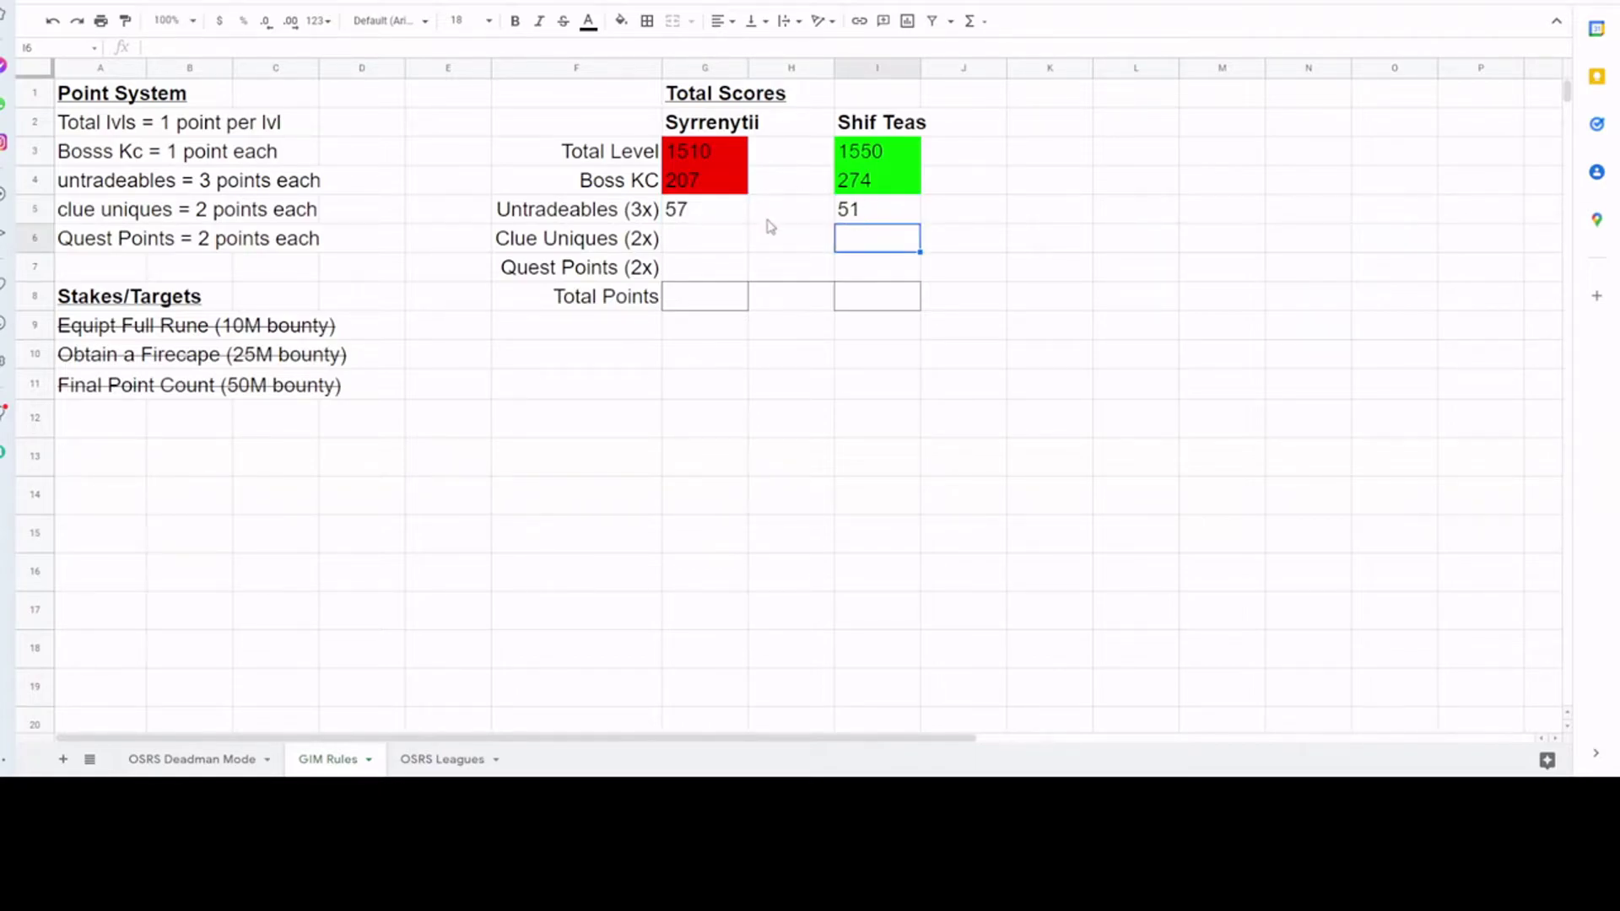
Fill the Untradeables score in G5 with green and the one in I5 with red.
{"action": "left_click", "coordinate": [659, 211]}
{"action": "left_click", "coordinate": [697, 217]}
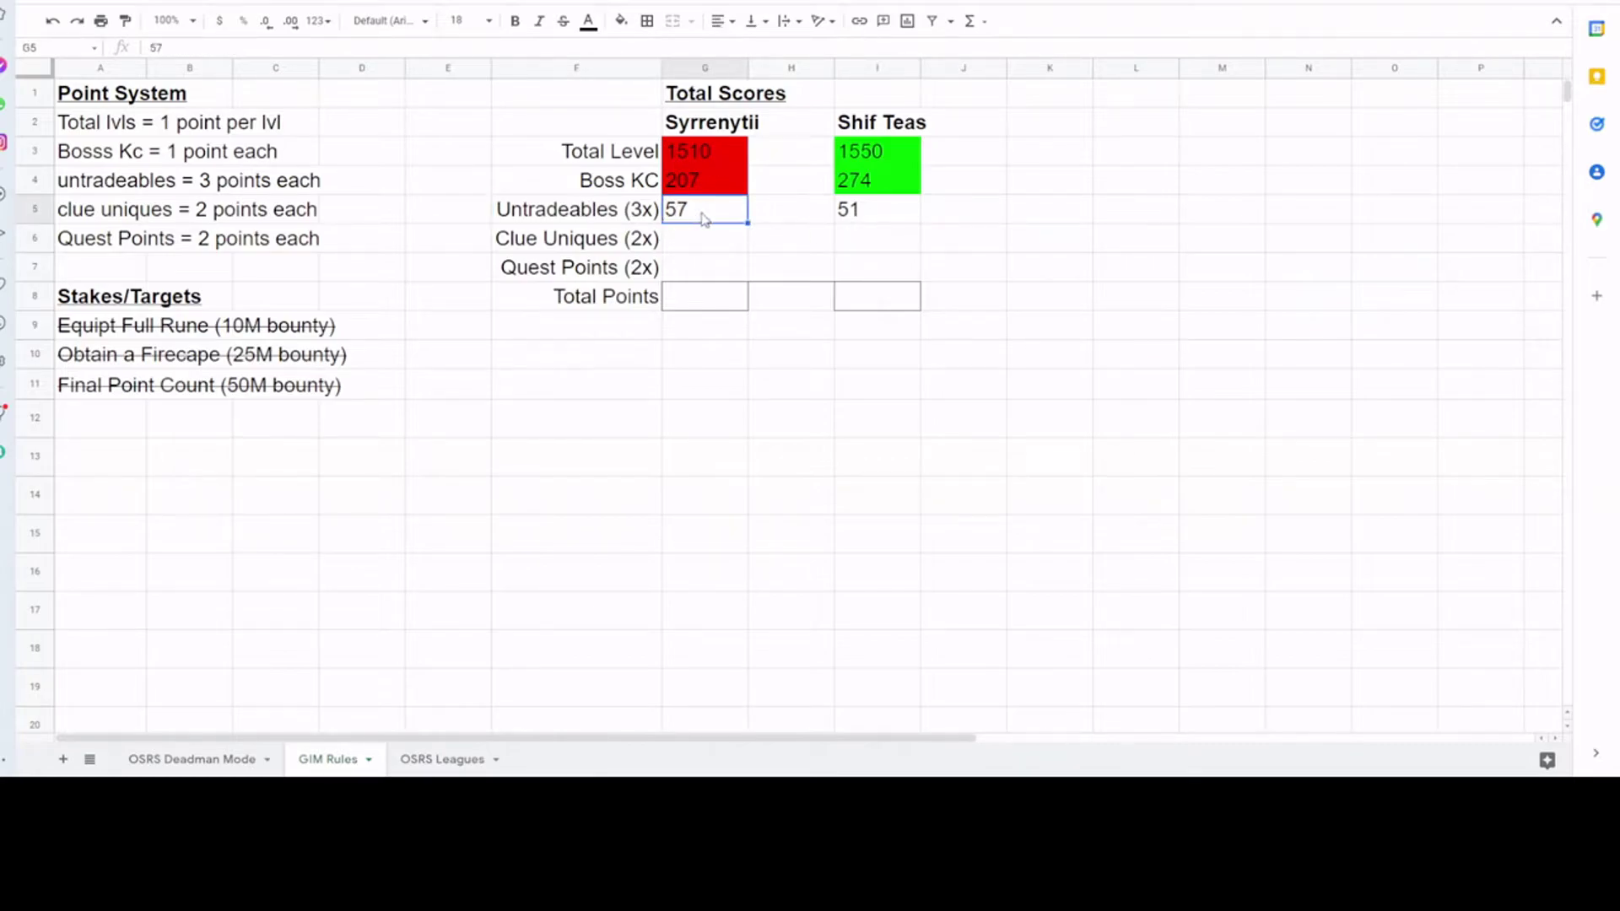
{"action": "left_click", "coordinate": [621, 20]}
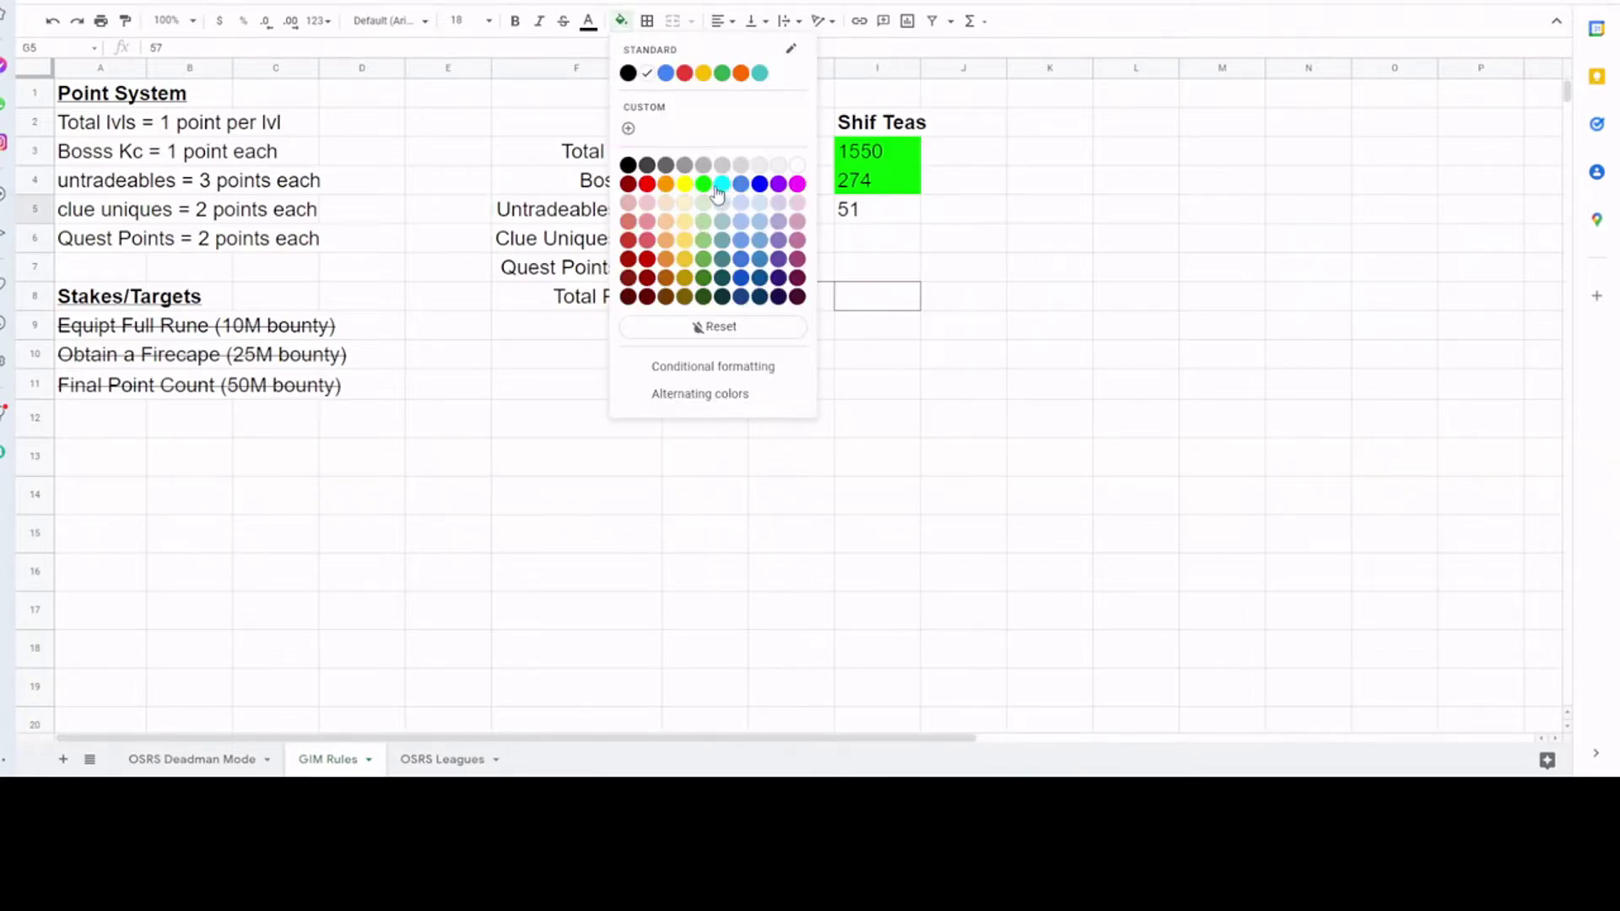
{"action": "left_click", "coordinate": [693, 182]}
{"action": "left_click", "coordinate": [844, 209]}
{"action": "left_click", "coordinate": [621, 20]}
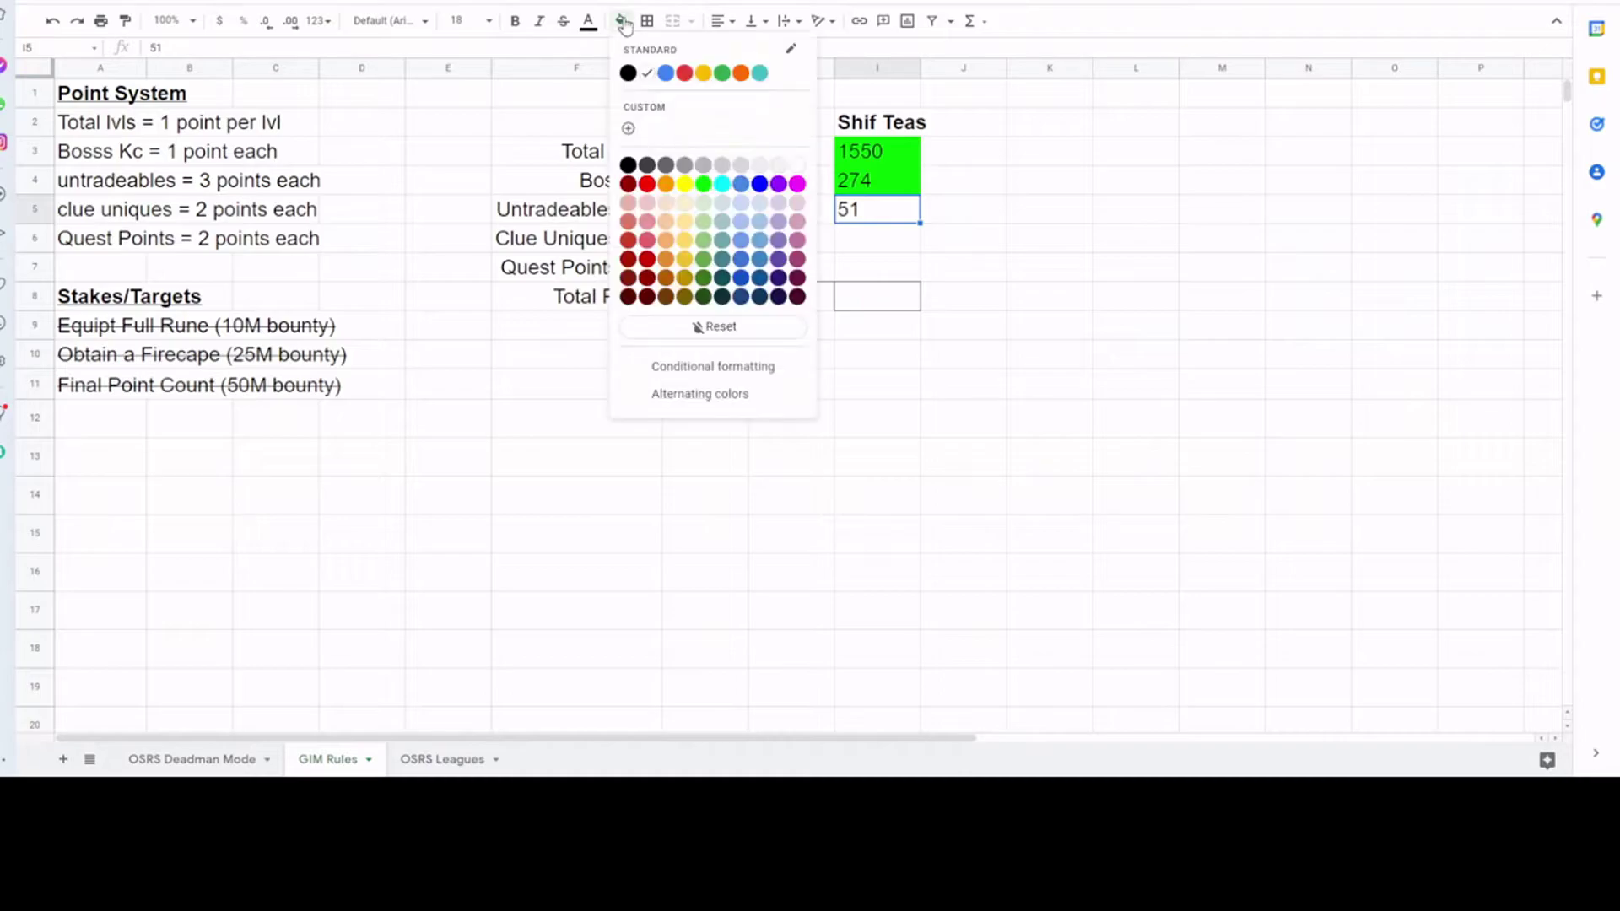
{"action": "left_click", "coordinate": [646, 184]}
{"action": "left_click", "coordinate": [701, 371]}
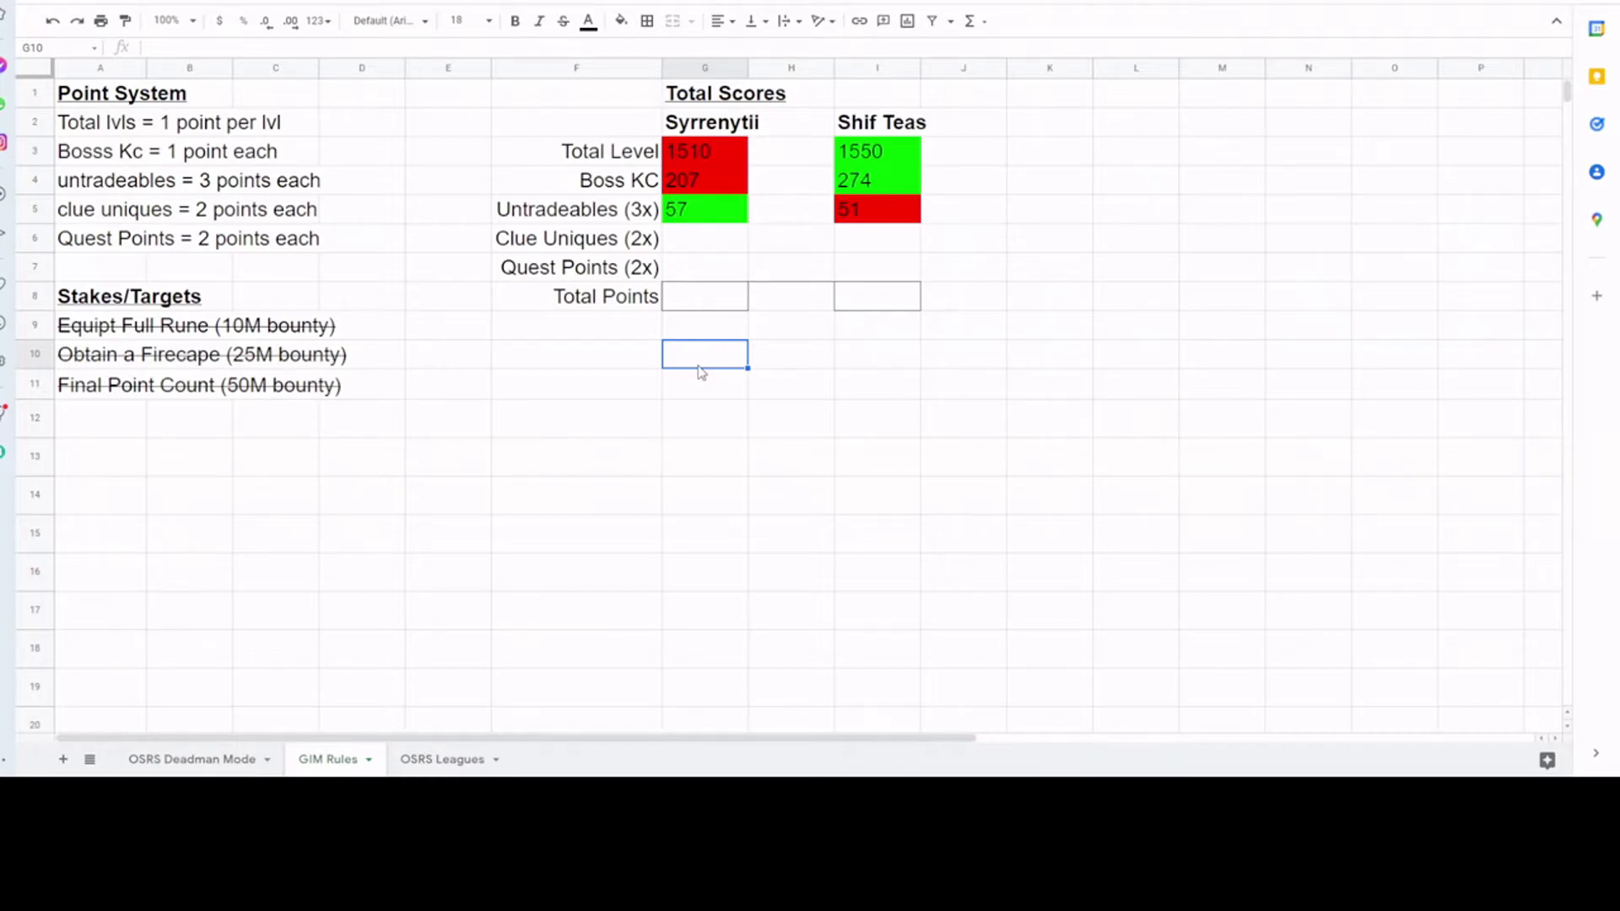
Enter the Clue Uniques (2x) scores: 38 in G6 and 30 in I6.
{"action": "left_click", "coordinate": [694, 239]}
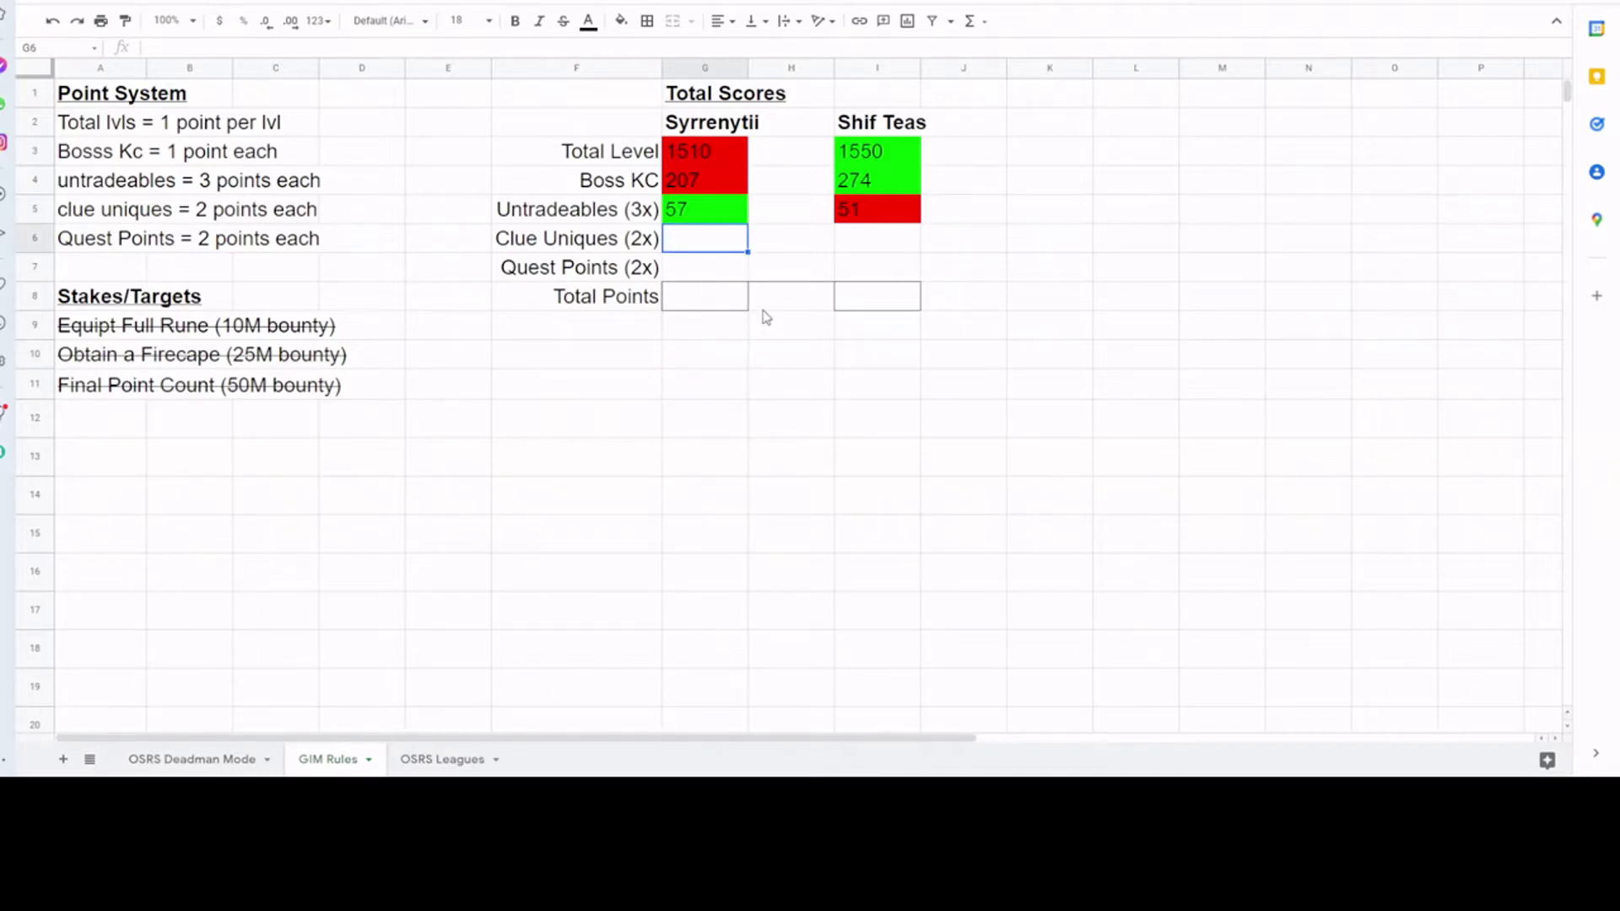
{"action": "type", "text": "38"}
{"action": "left_click", "coordinate": [874, 244]}
{"action": "type", "text": "30"}
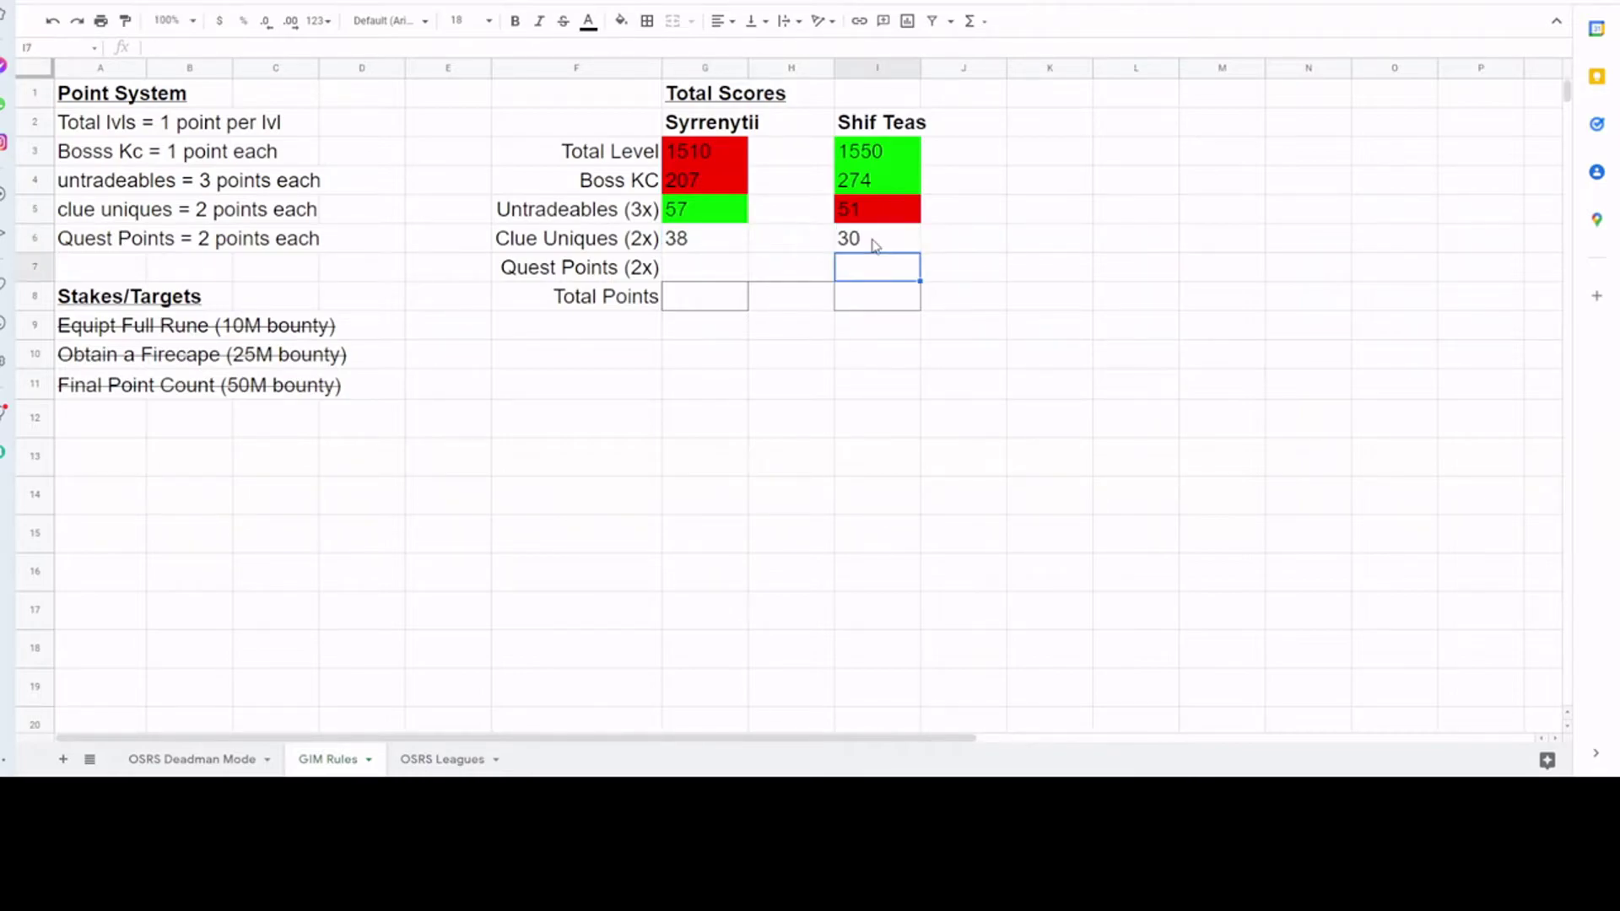
Fill the Clue Uniques score in I6 with red and the one in G6 with green.
{"action": "left_click", "coordinate": [620, 21]}
{"action": "left_click", "coordinate": [646, 185]}
{"action": "left_click", "coordinate": [699, 244]}
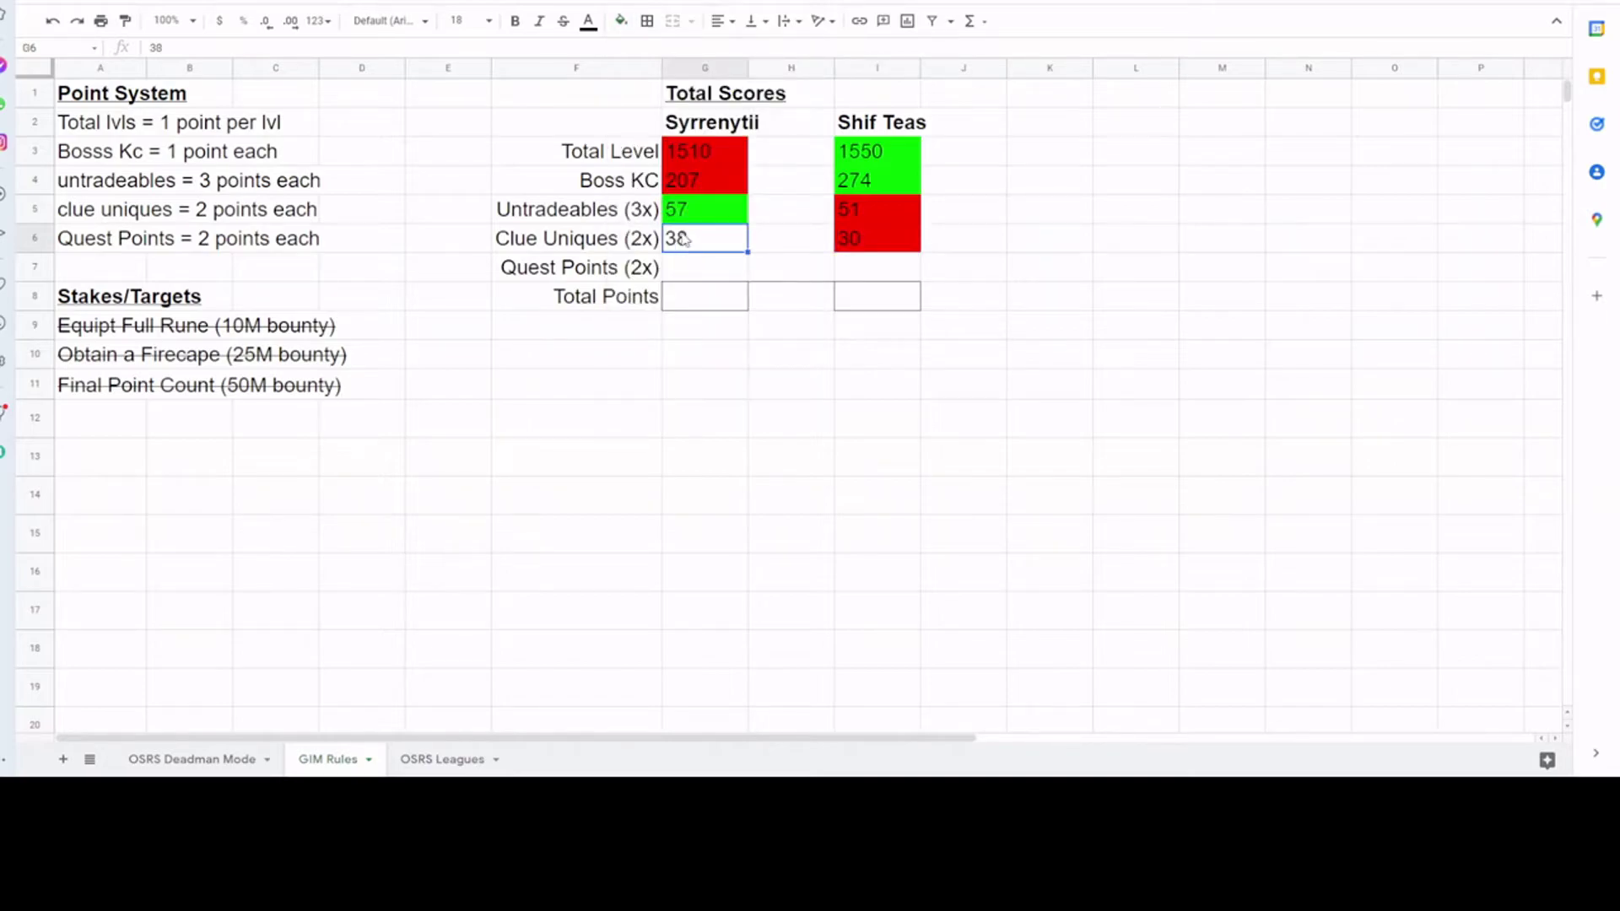
{"action": "left_click", "coordinate": [621, 21]}
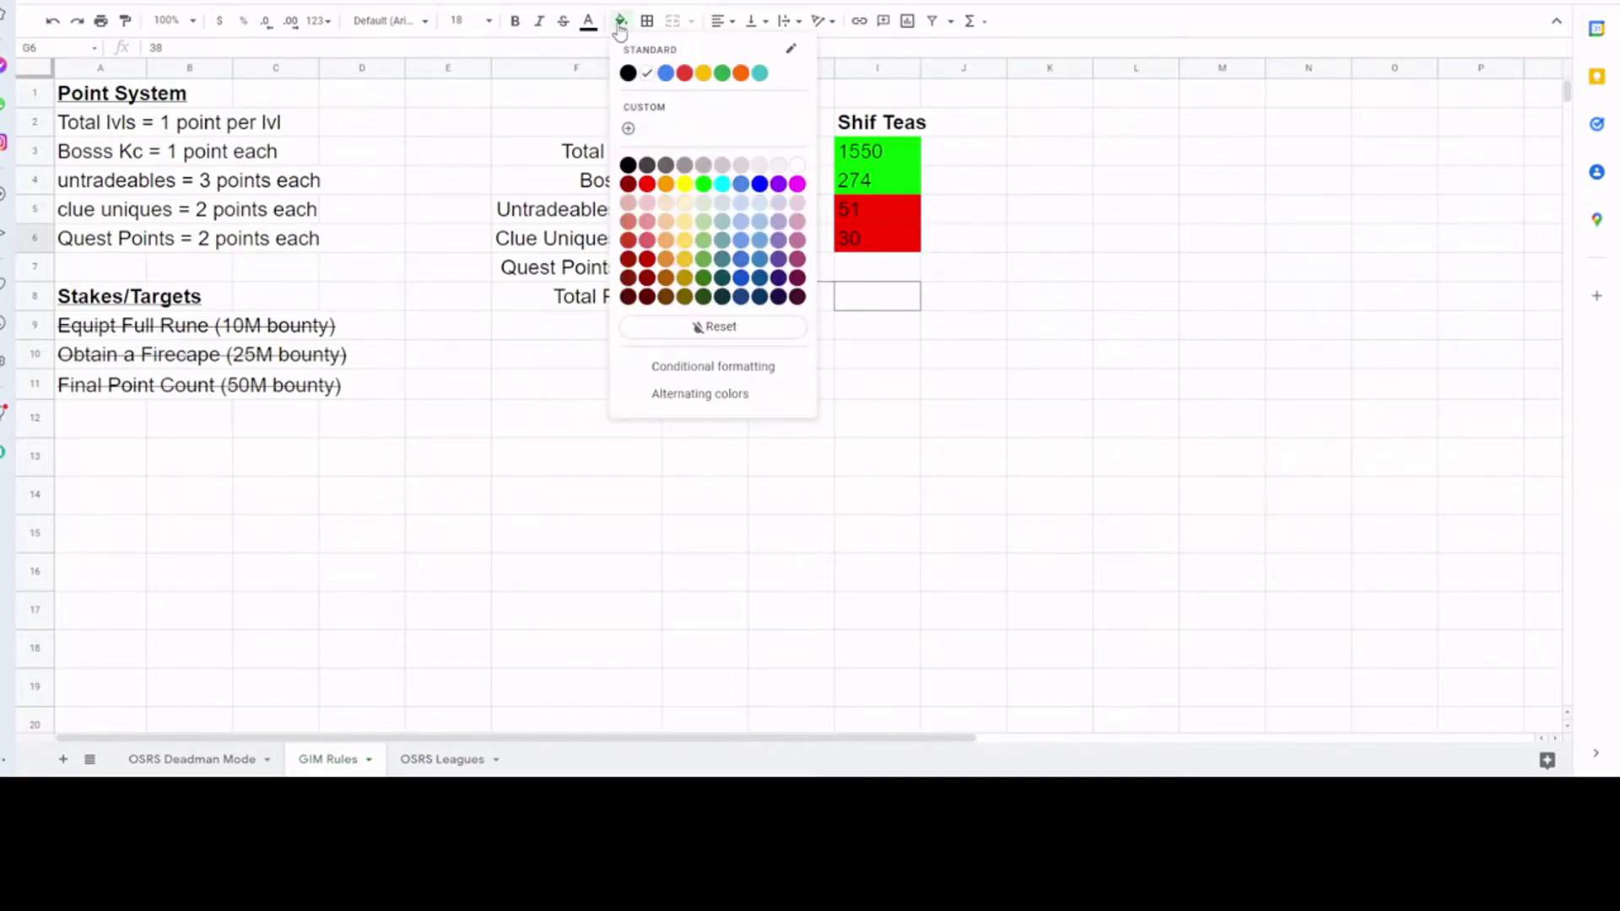
{"action": "left_click", "coordinate": [703, 184]}
Enter the Quest Points (2x) scores: 418 in G7 and 422 in I7.
{"action": "left_click", "coordinate": [704, 272]}
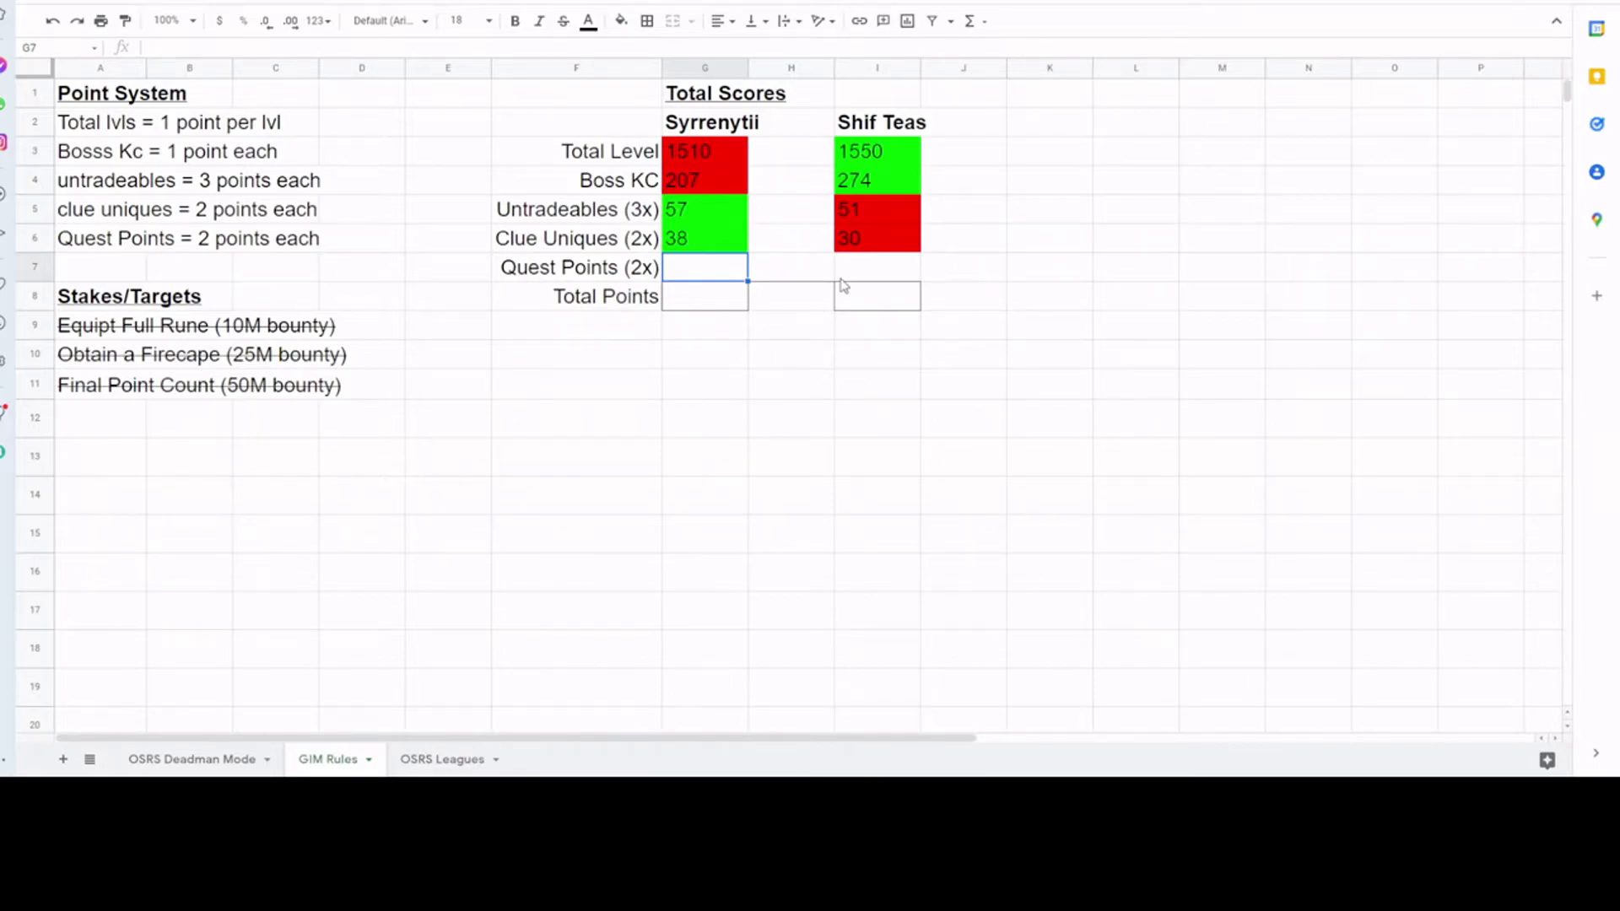
{"action": "type", "text": "418"}
{"action": "left_click", "coordinate": [850, 278]}
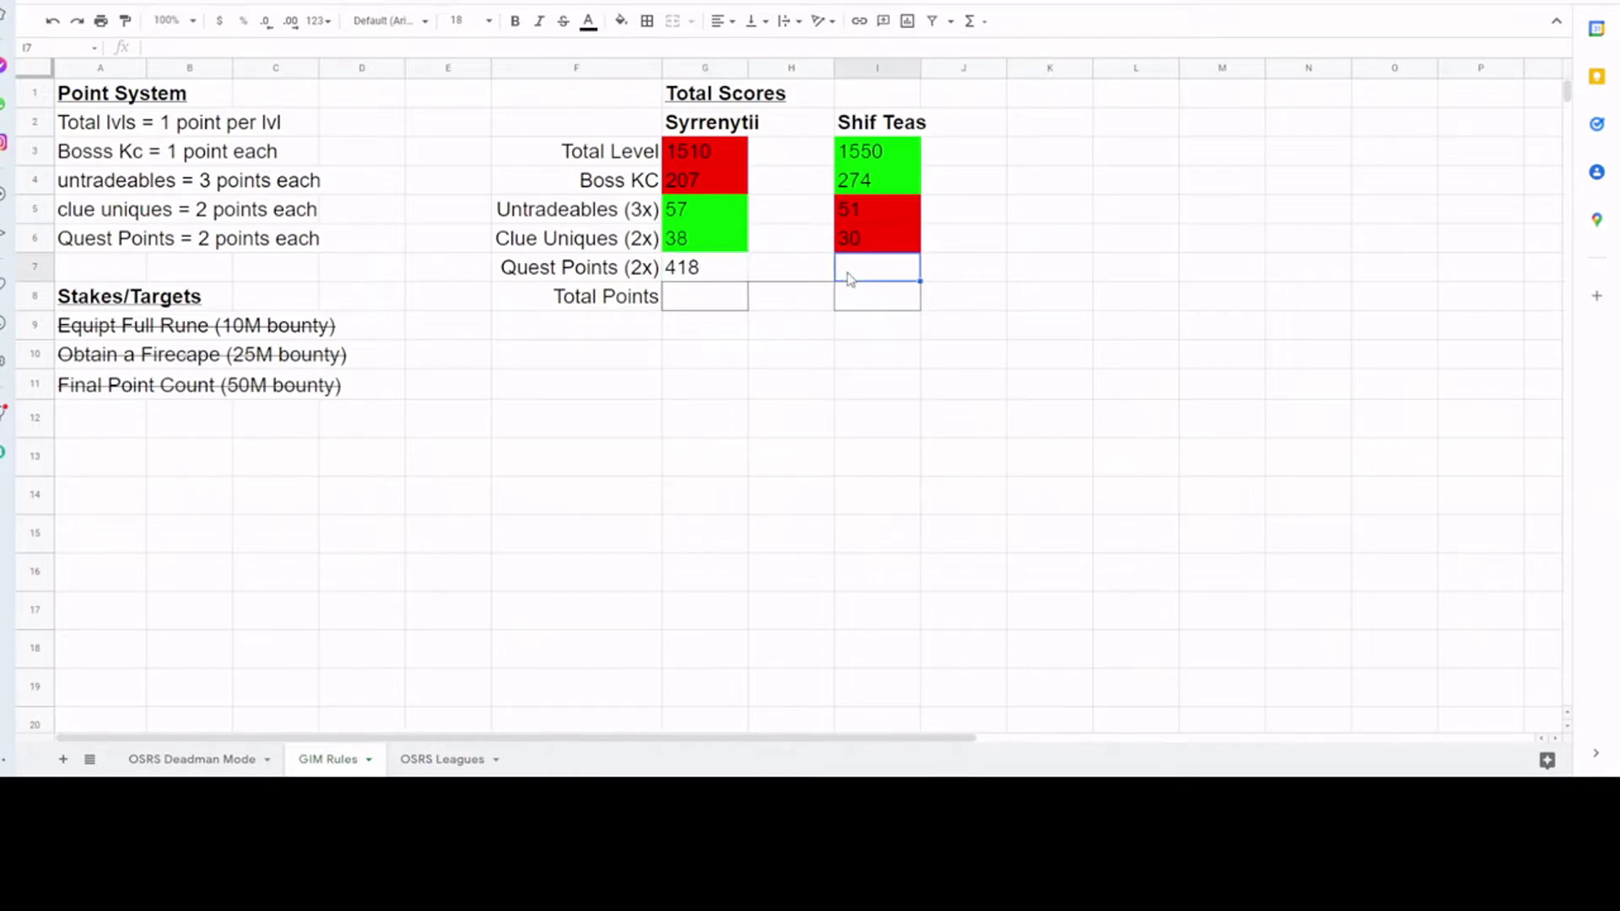
{"action": "type", "text": "422"}
{"action": "key", "text": "Return"}
Fill the Quest Points score in I7 with green and the one in G7 with red.
{"action": "left_click", "coordinate": [850, 278]}
{"action": "left_click", "coordinate": [621, 20]}
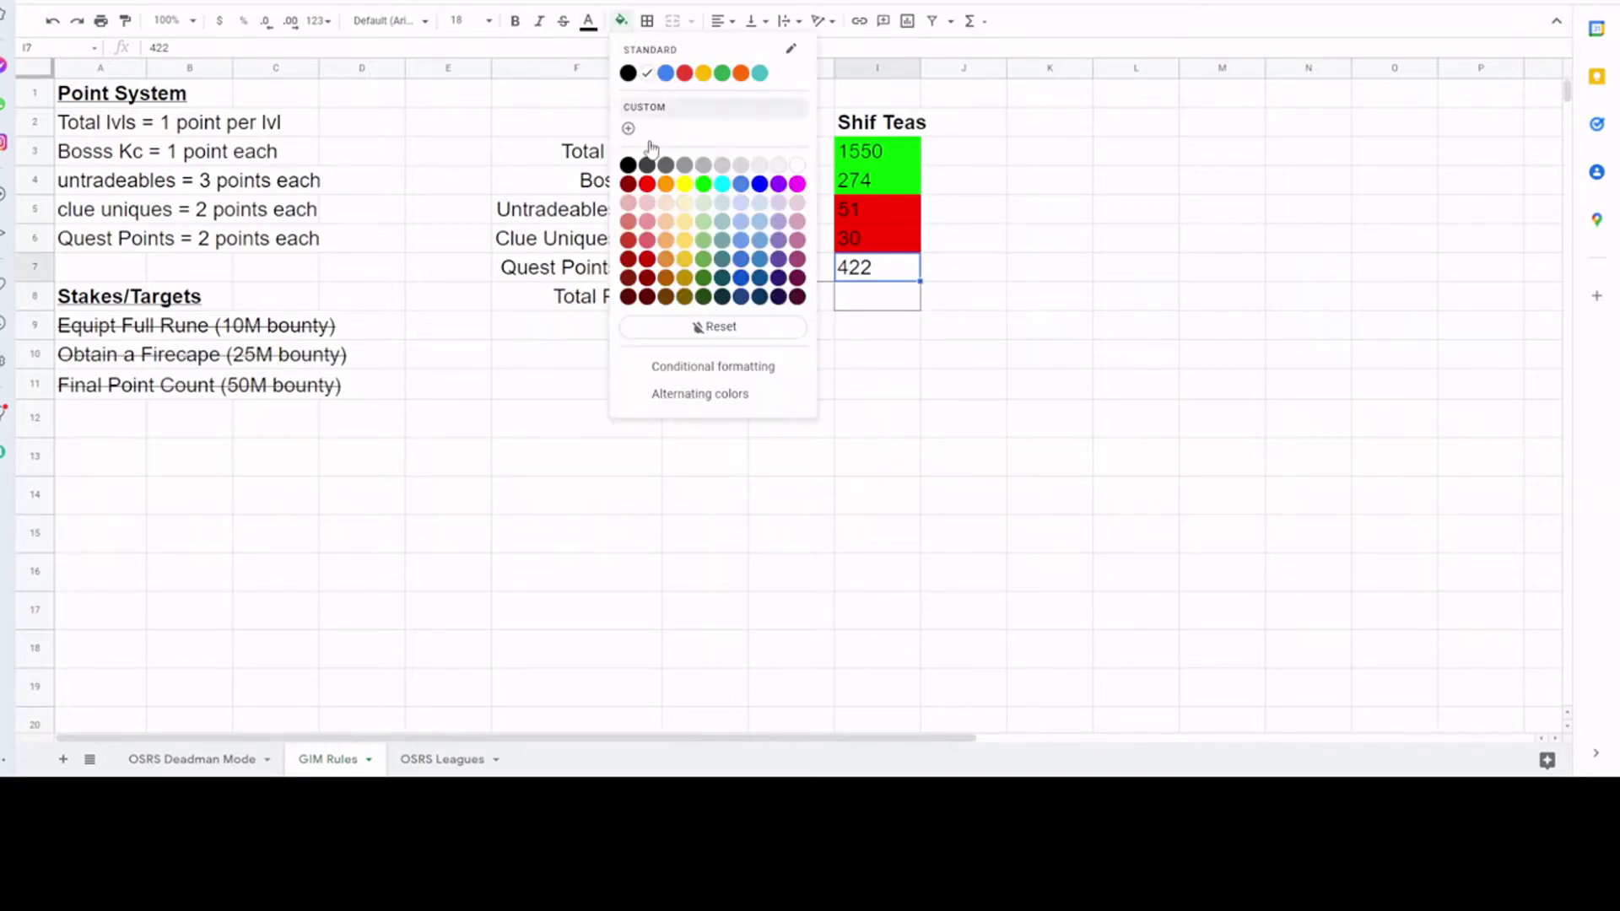
{"action": "left_click", "coordinate": [703, 185]}
{"action": "left_click", "coordinate": [733, 268]}
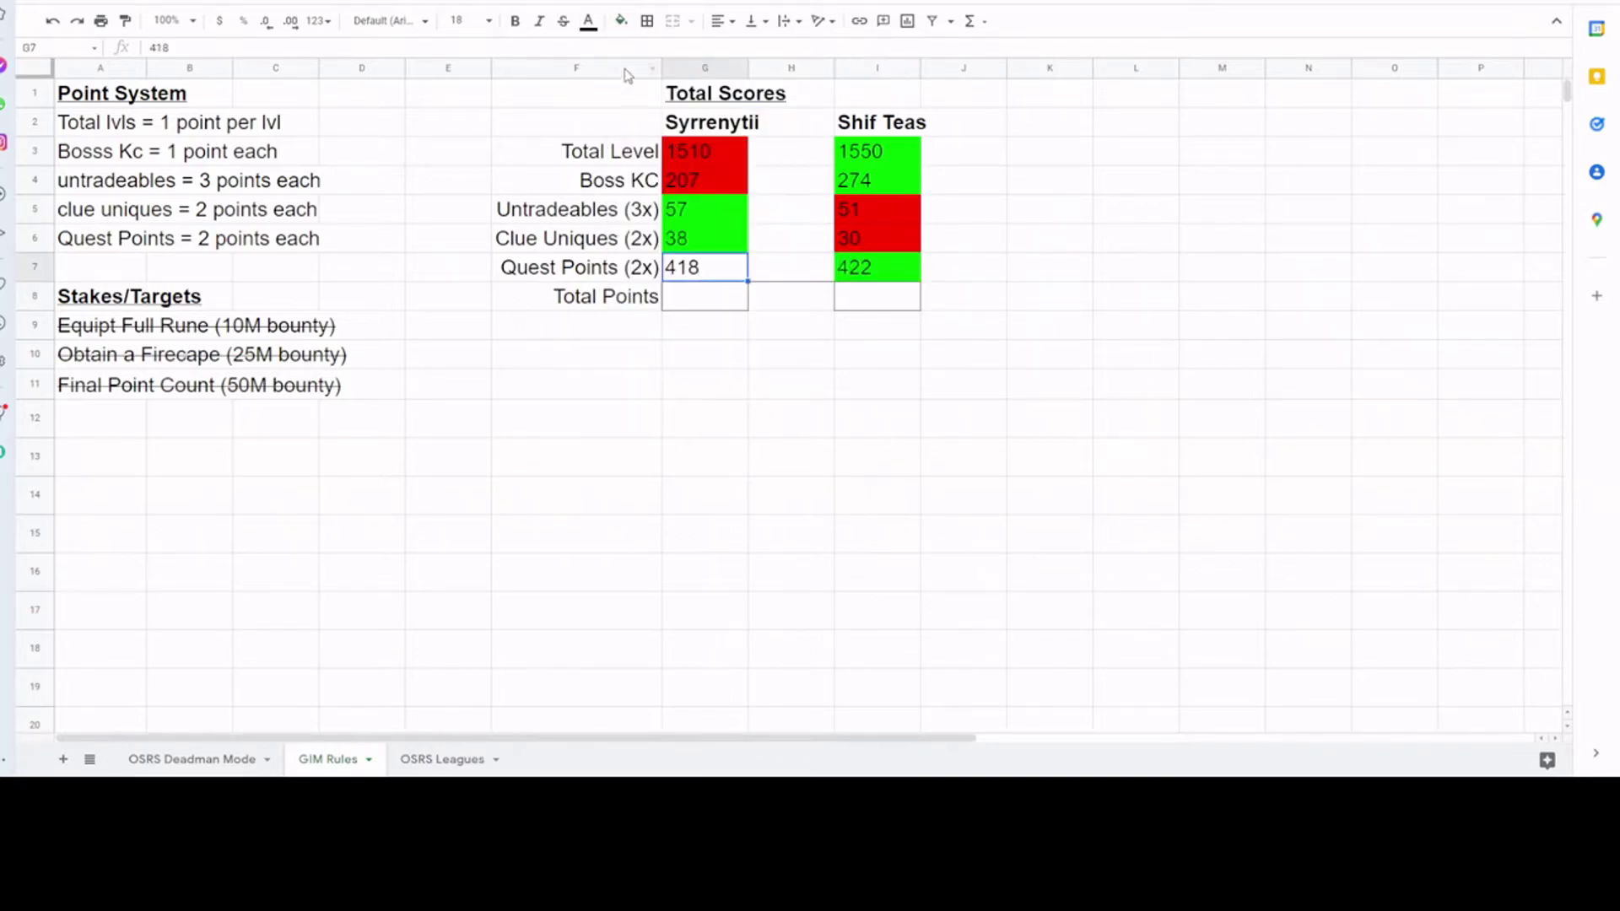
{"action": "left_click", "coordinate": [620, 23]}
{"action": "left_click", "coordinate": [650, 185]}
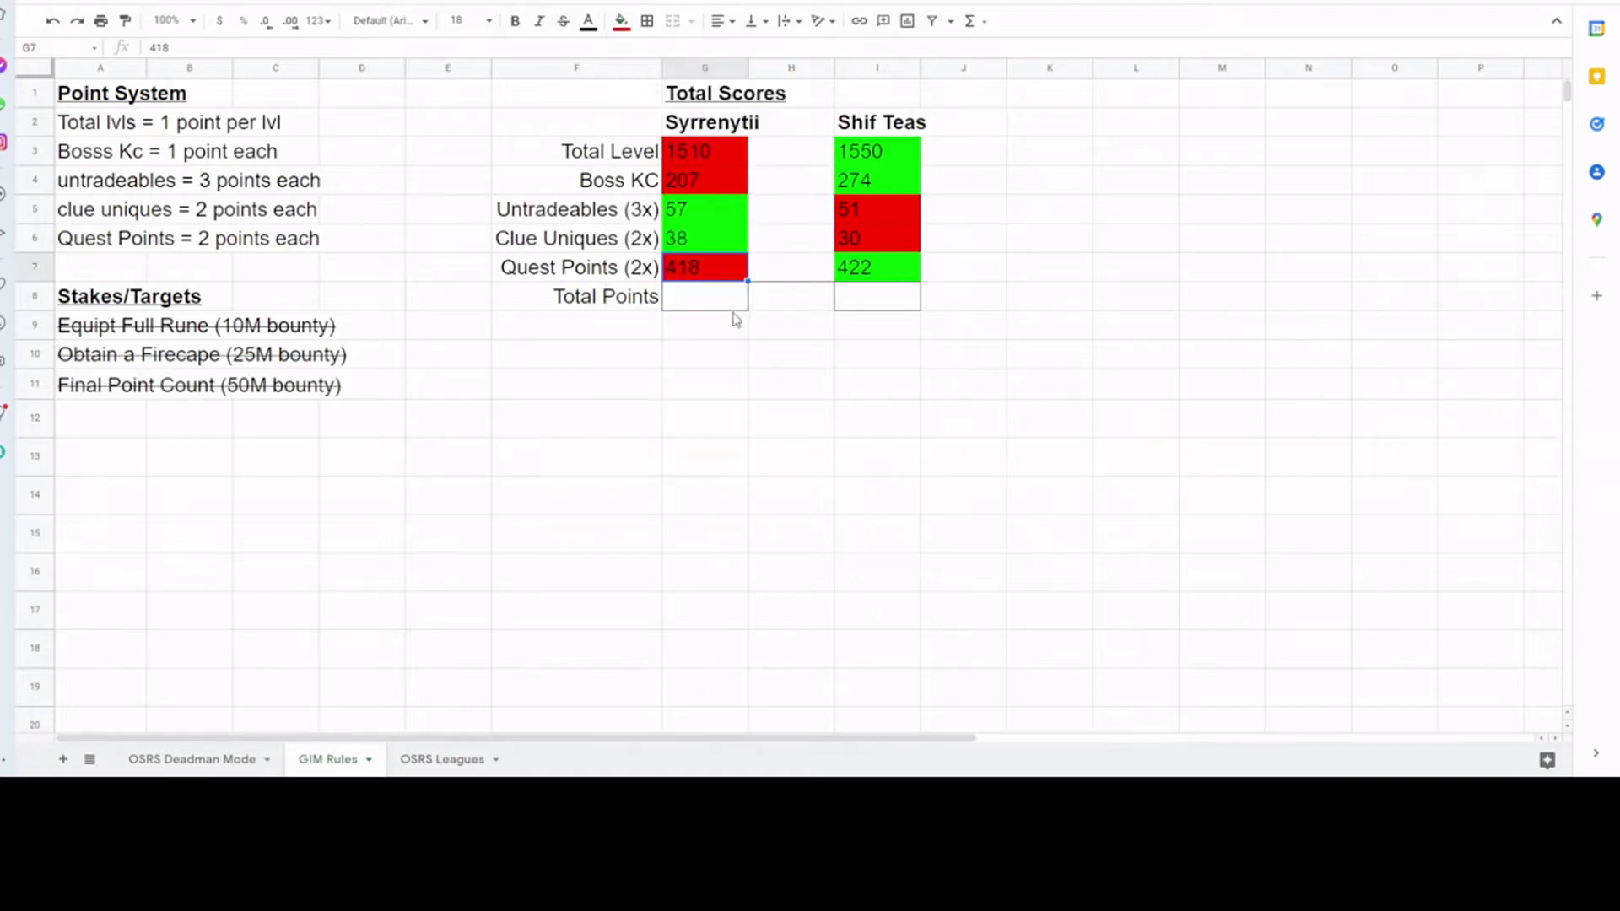
Calculate the first player's Total Points in G8 with a SUM formula over G3:G7.
{"action": "left_click", "coordinate": [693, 304]}
{"action": "type", "text": "sum("}
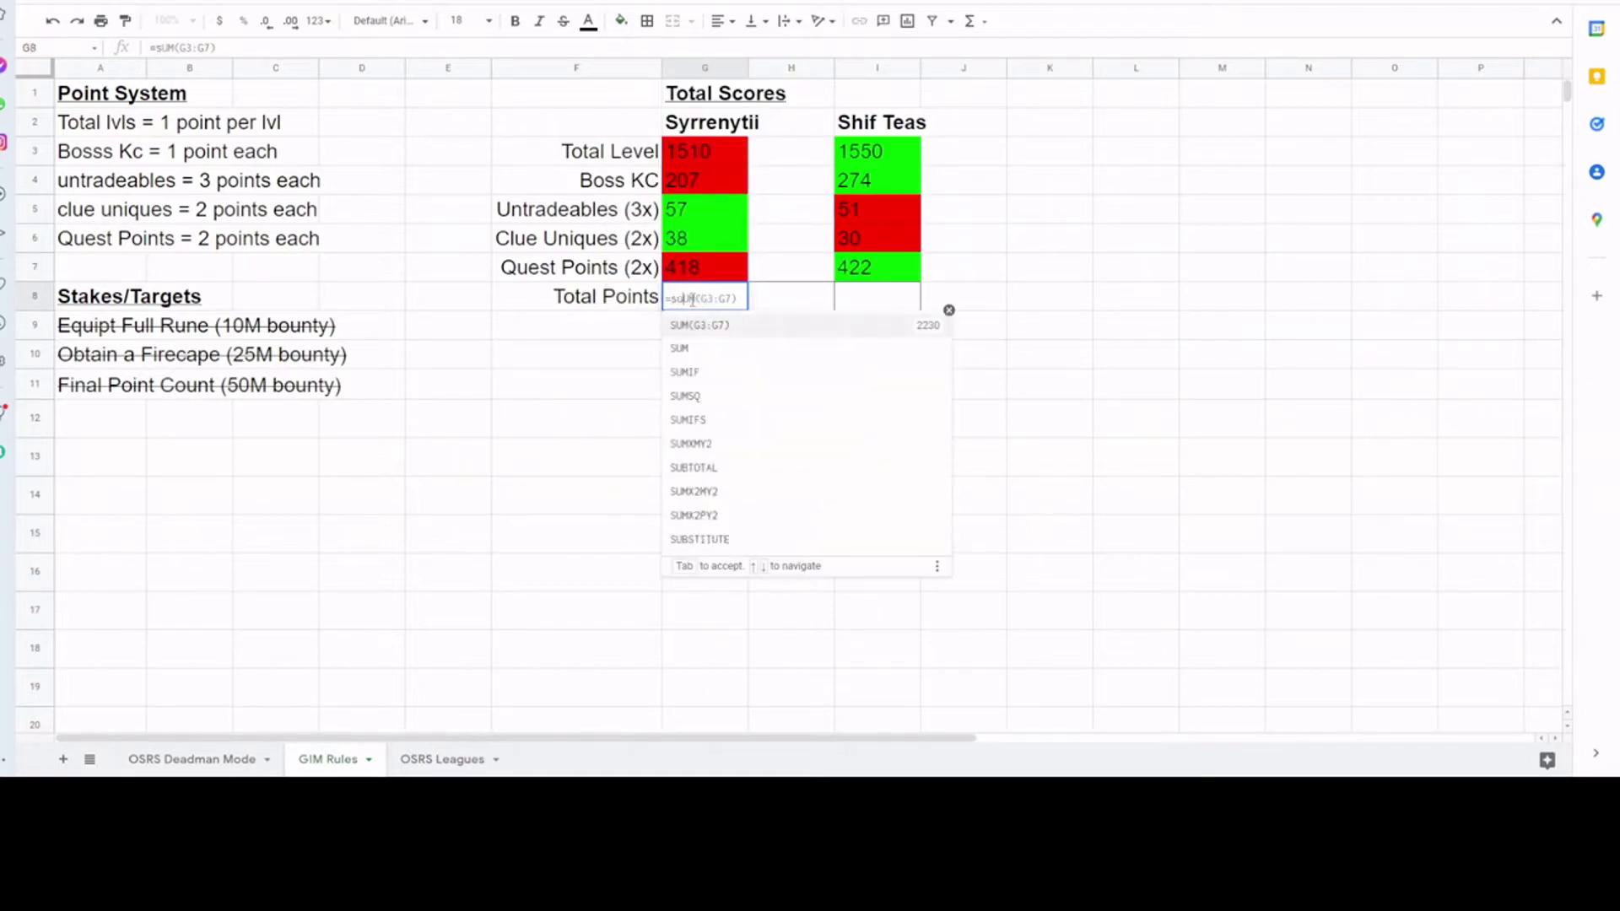
{"action": "key", "text": "Up"}
{"action": "key", "text": "shift+Up"}
{"action": "key", "text": "shift+Up"}
{"action": "key", "text": "shift+Up"}
{"action": "key", "text": "shift+Up"}
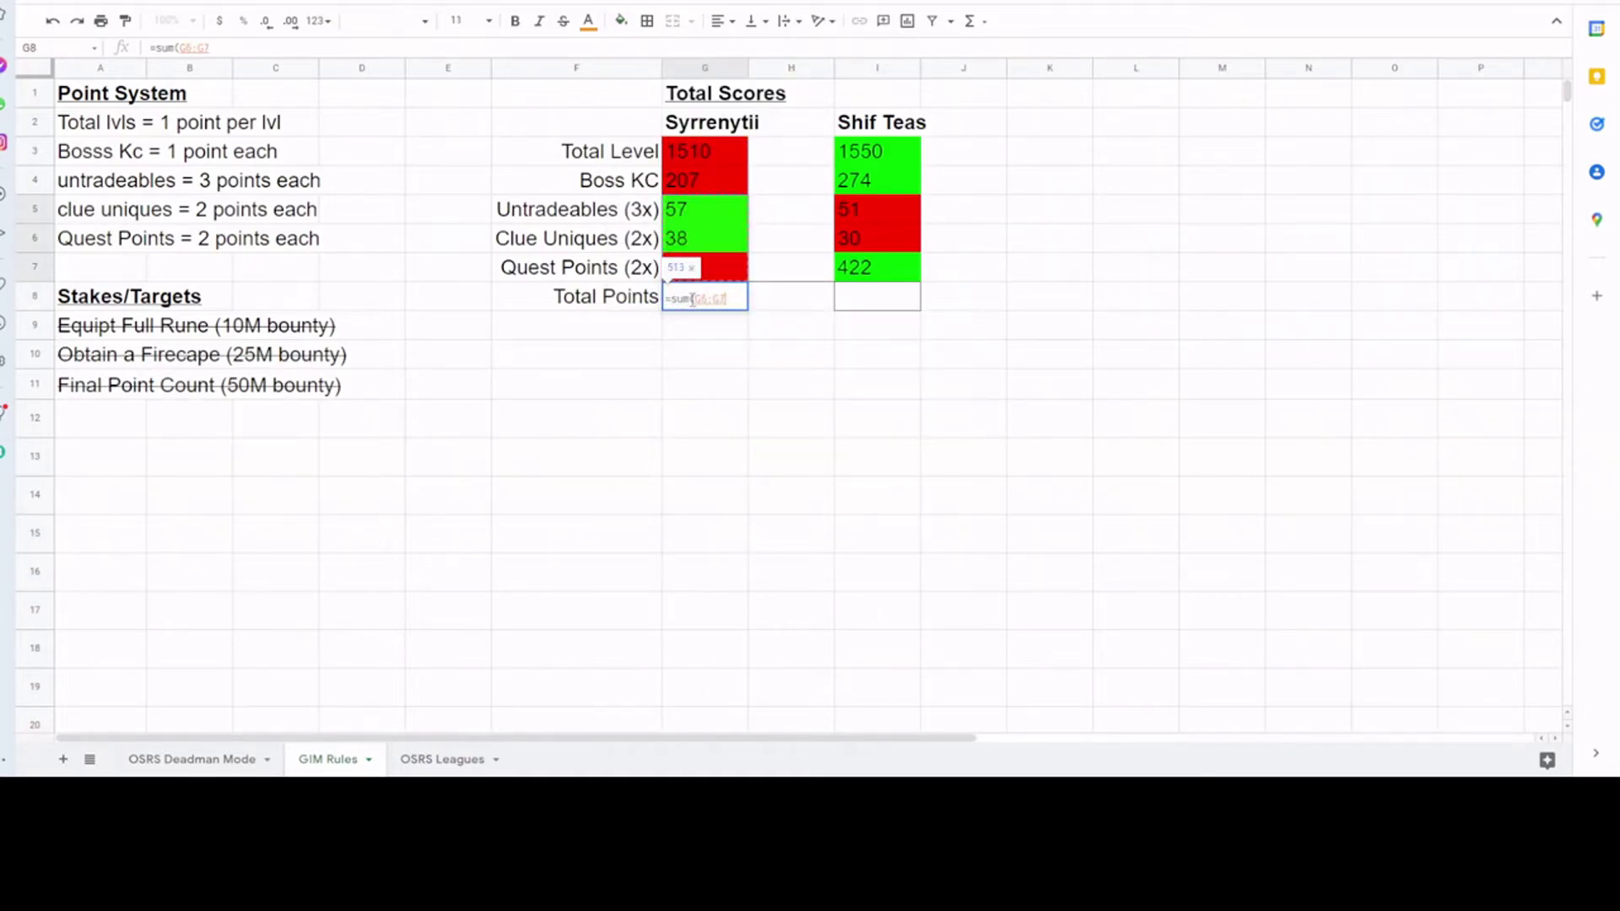
{"action": "key", "text": "Return"}
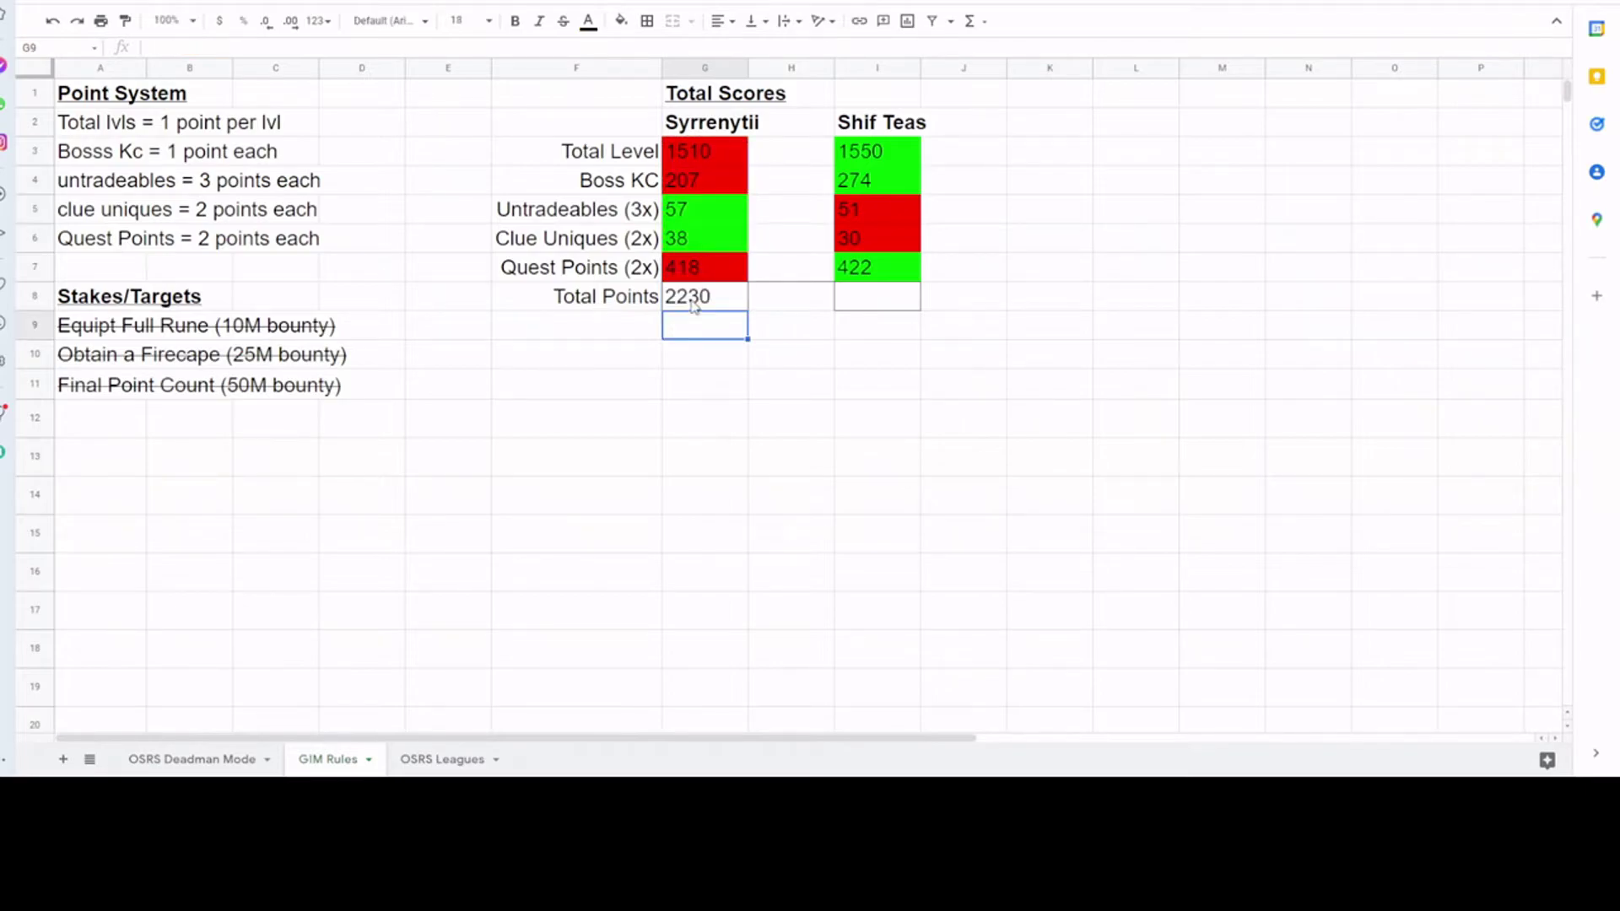
Calculate the second player's Total Points in I8 with the formula =sum(I3:I7).
{"action": "left_click", "coordinate": [870, 310]}
{"action": "type", "text": "=sum("}
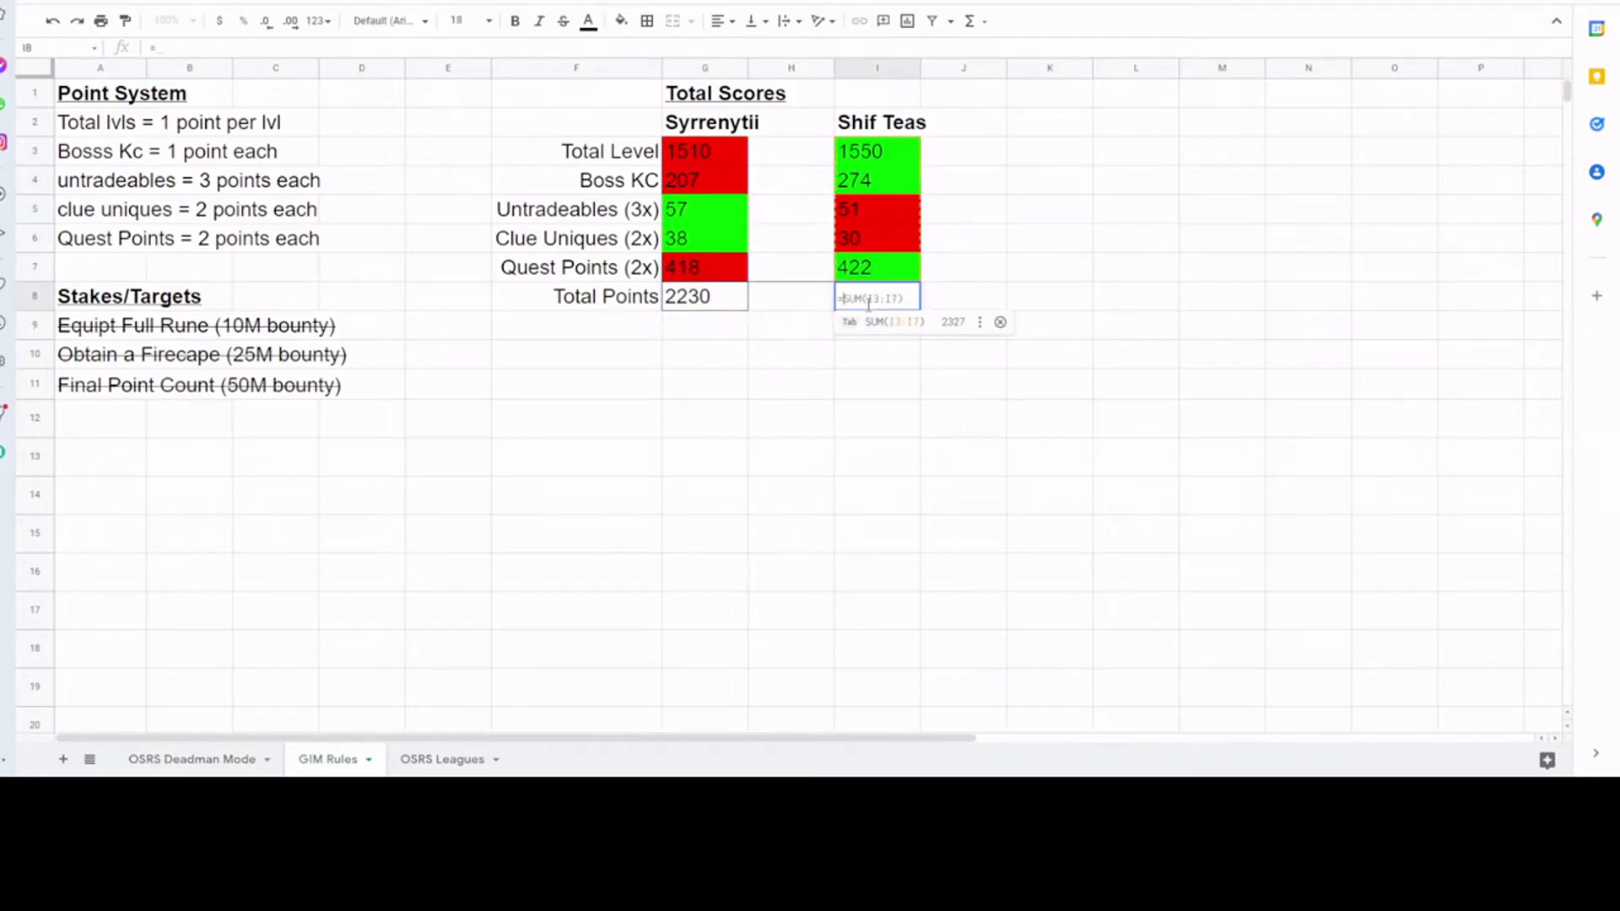
{"action": "key", "text": "Up"}
{"action": "key", "text": "shift+Up"}
{"action": "key", "text": "shift+Up"}
{"action": "key", "text": "shift+Up"}
{"action": "key", "text": "shift+Up"}
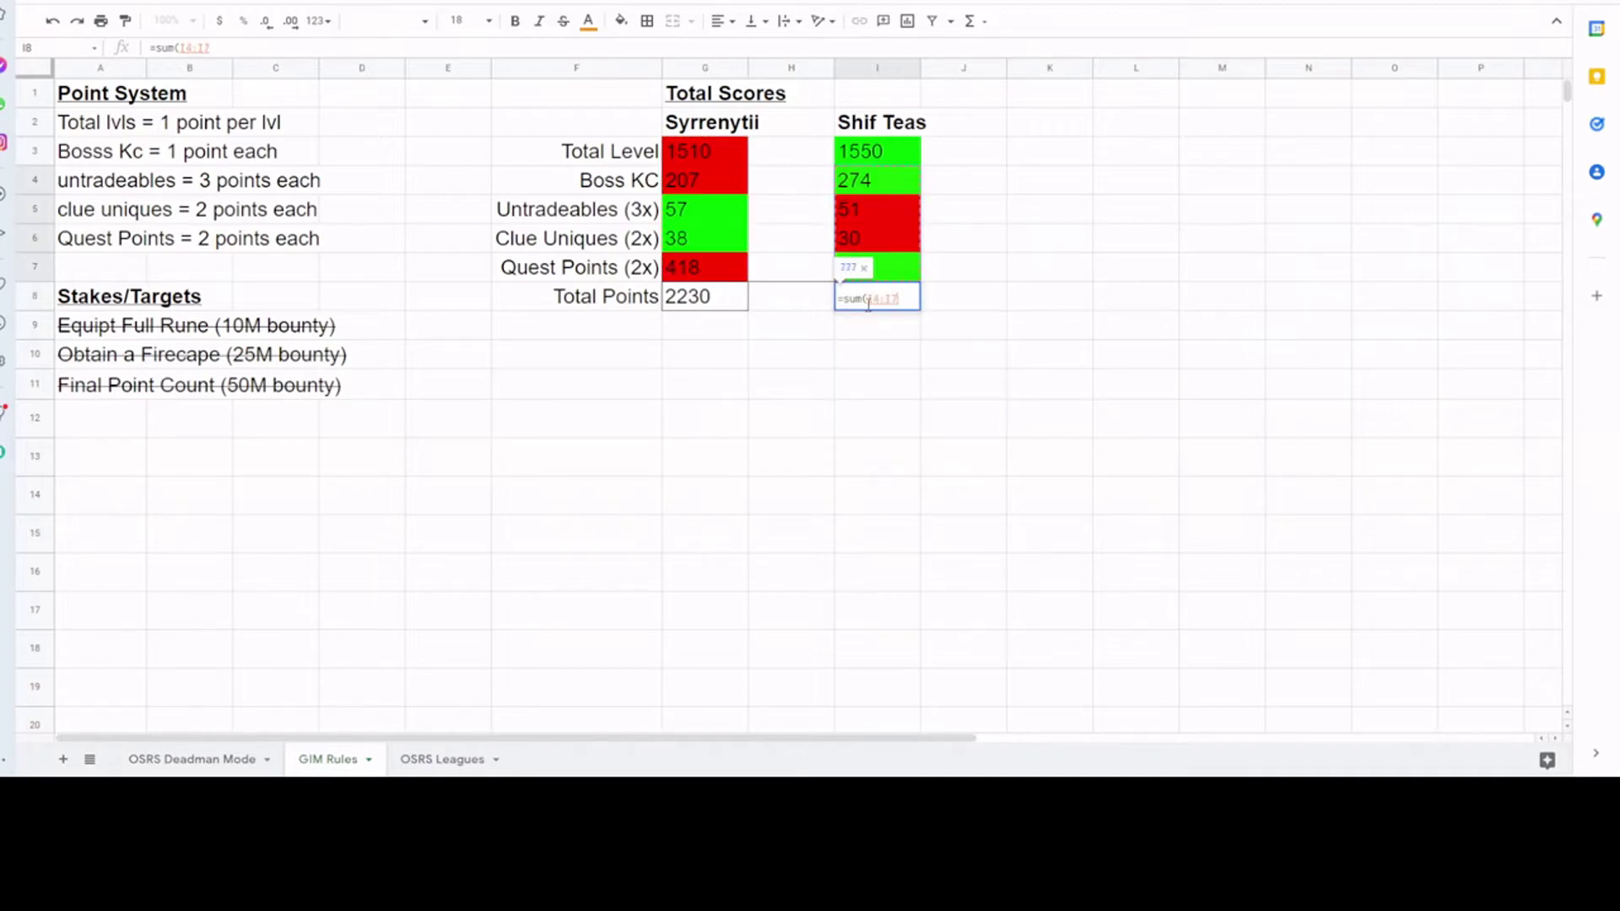
{"action": "key", "text": "Return"}
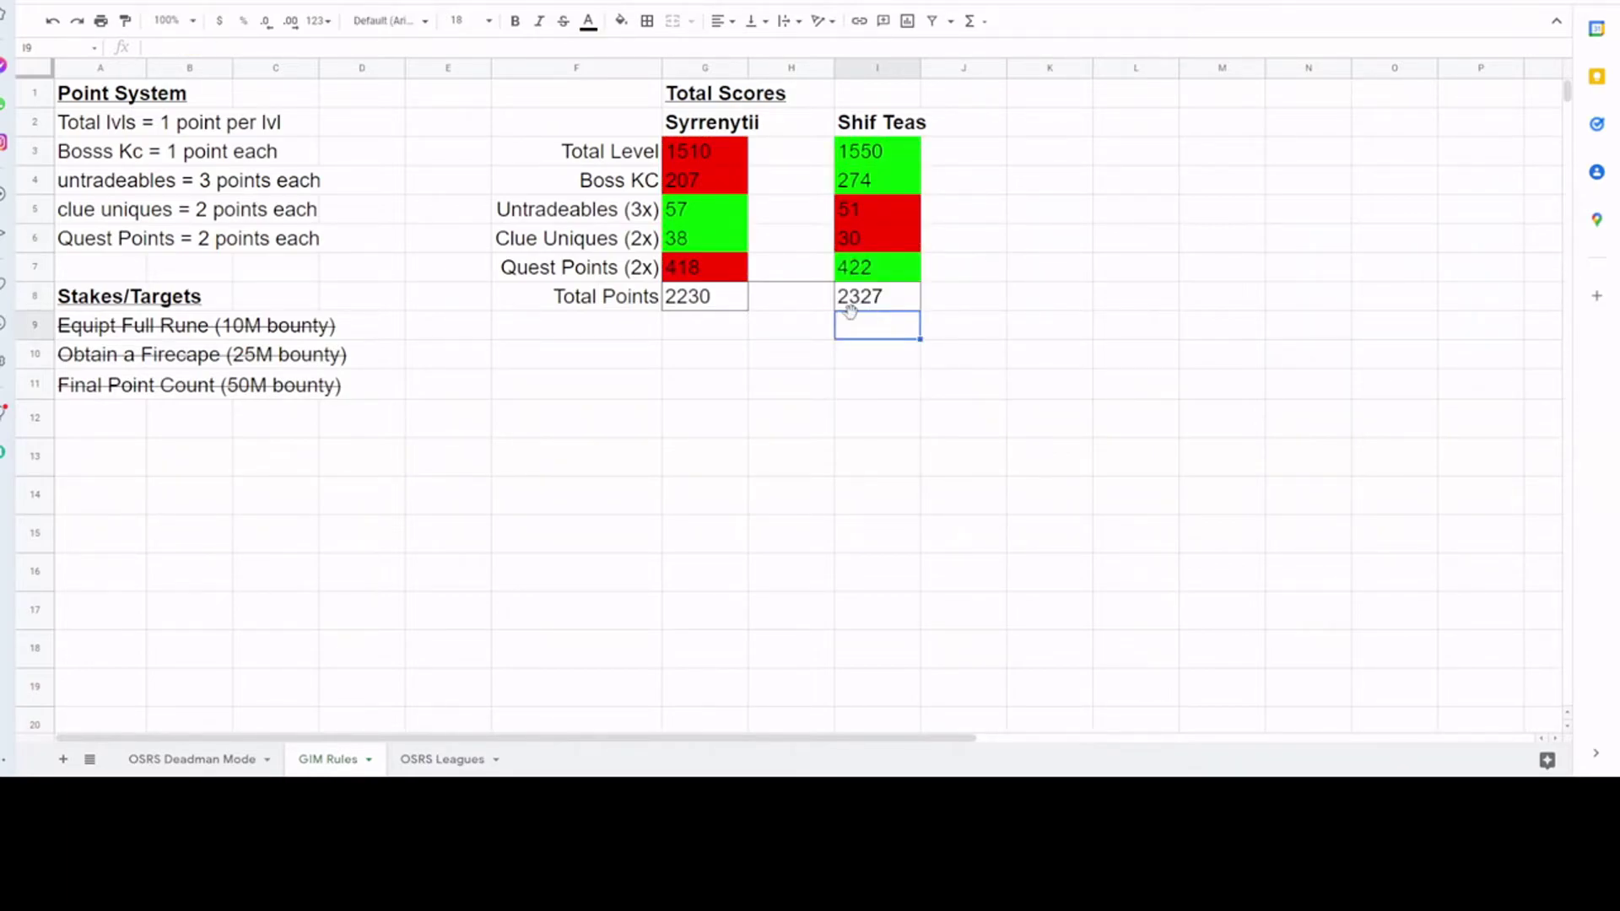
Fill the Total Points cell I8 with green.
{"action": "left_click", "coordinate": [856, 308]}
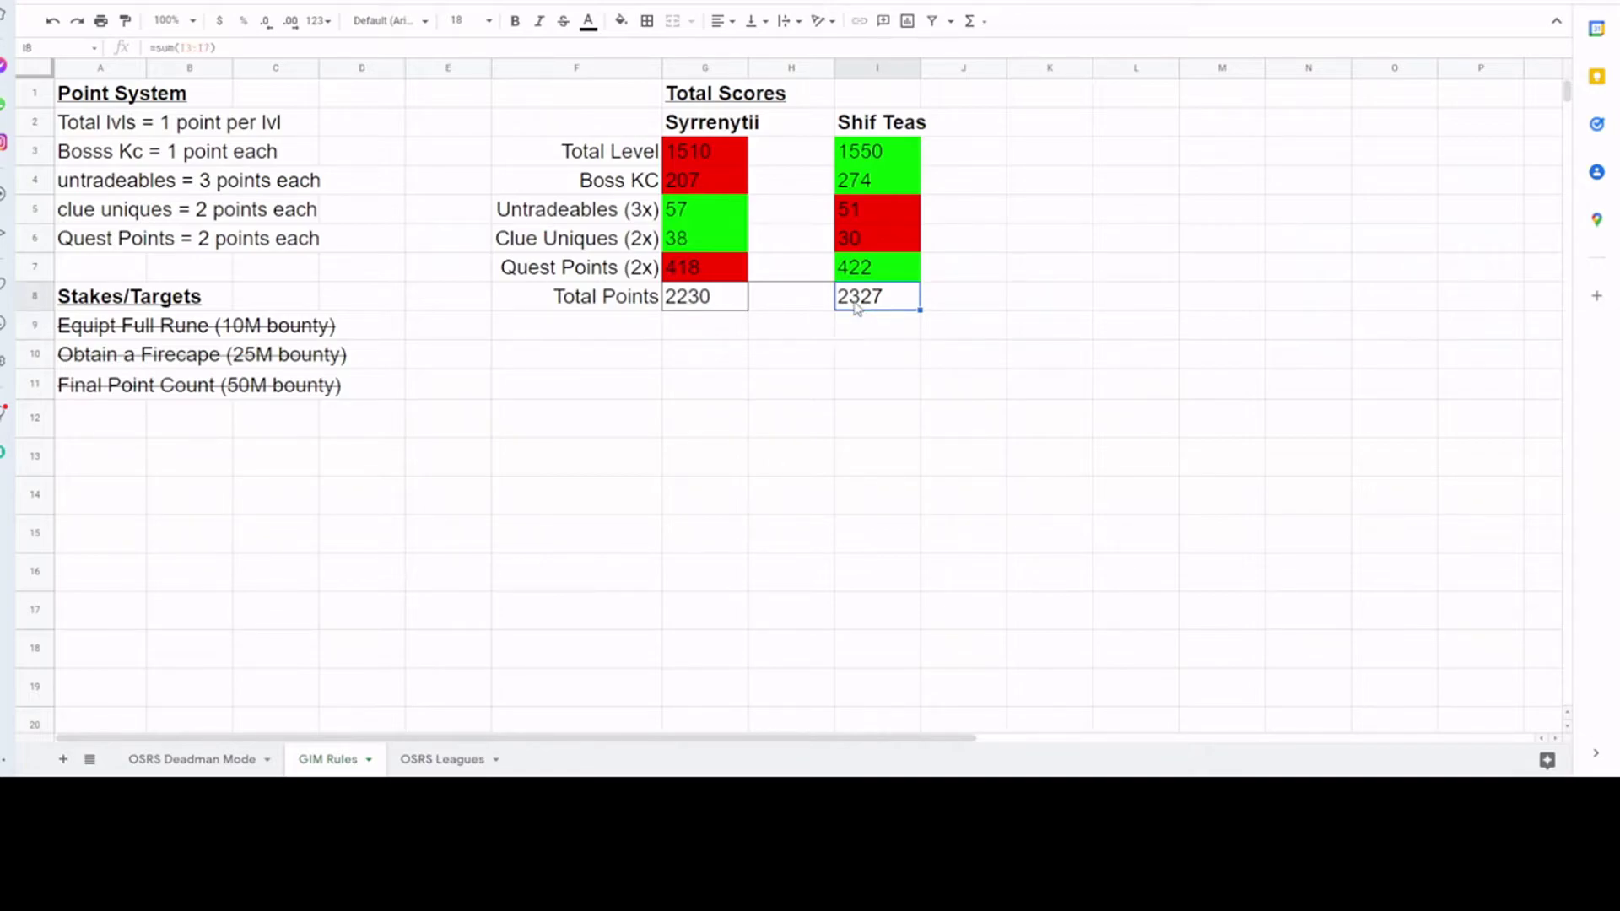
{"action": "left_click", "coordinate": [621, 20]}
{"action": "left_click", "coordinate": [703, 184]}
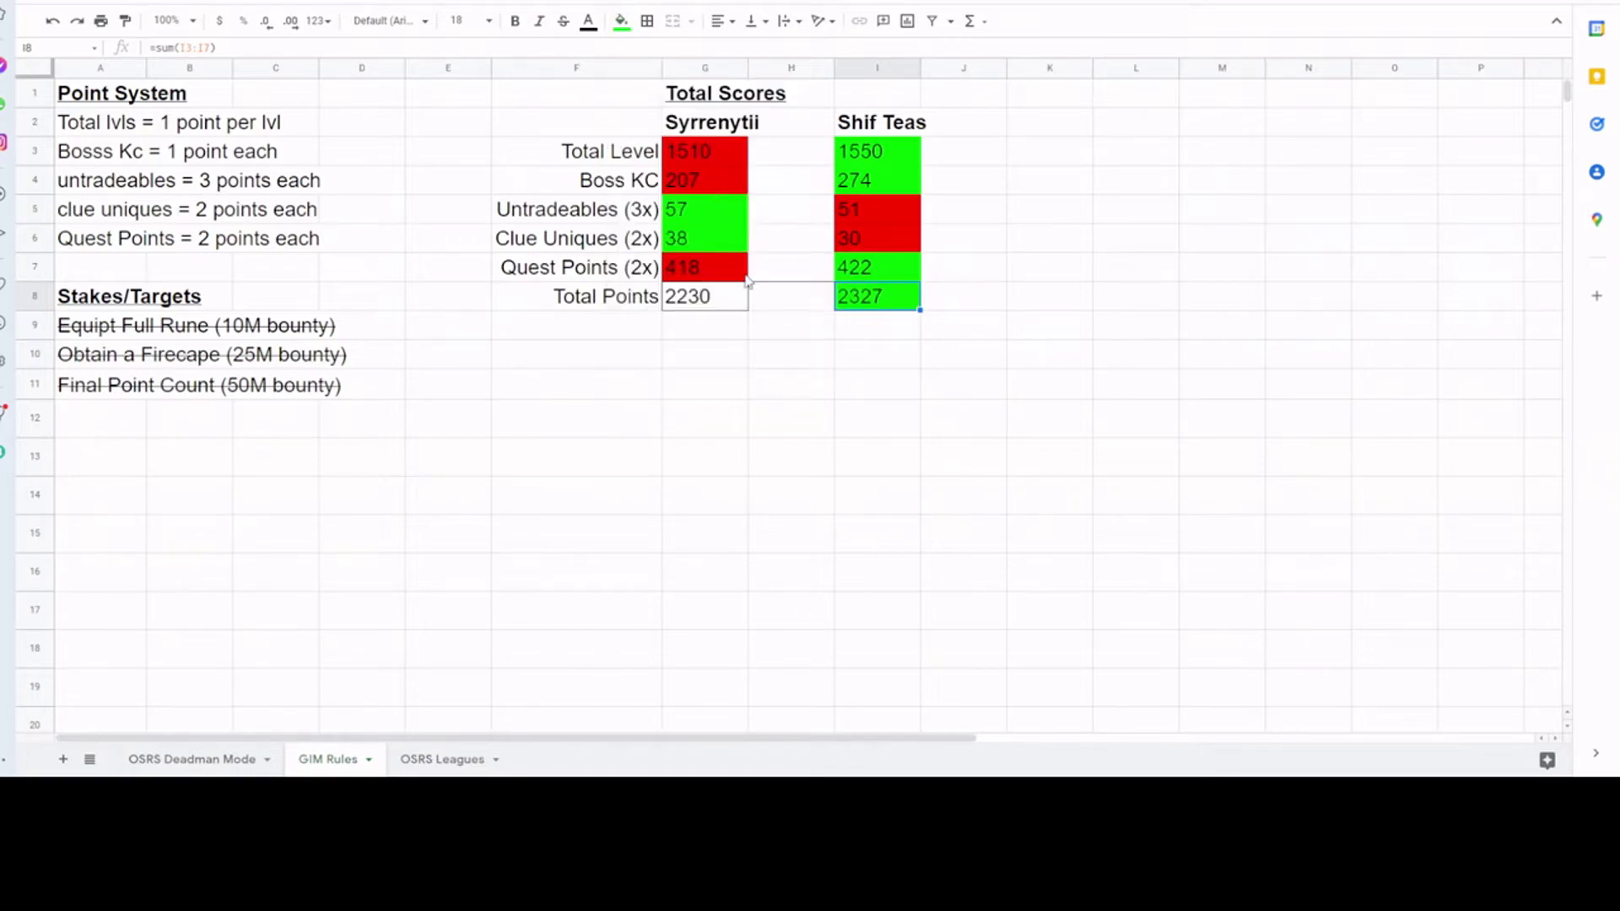
Fill the first player's Total Points cell G8 with red.
{"action": "left_click", "coordinate": [697, 309]}
{"action": "left_click", "coordinate": [621, 20]}
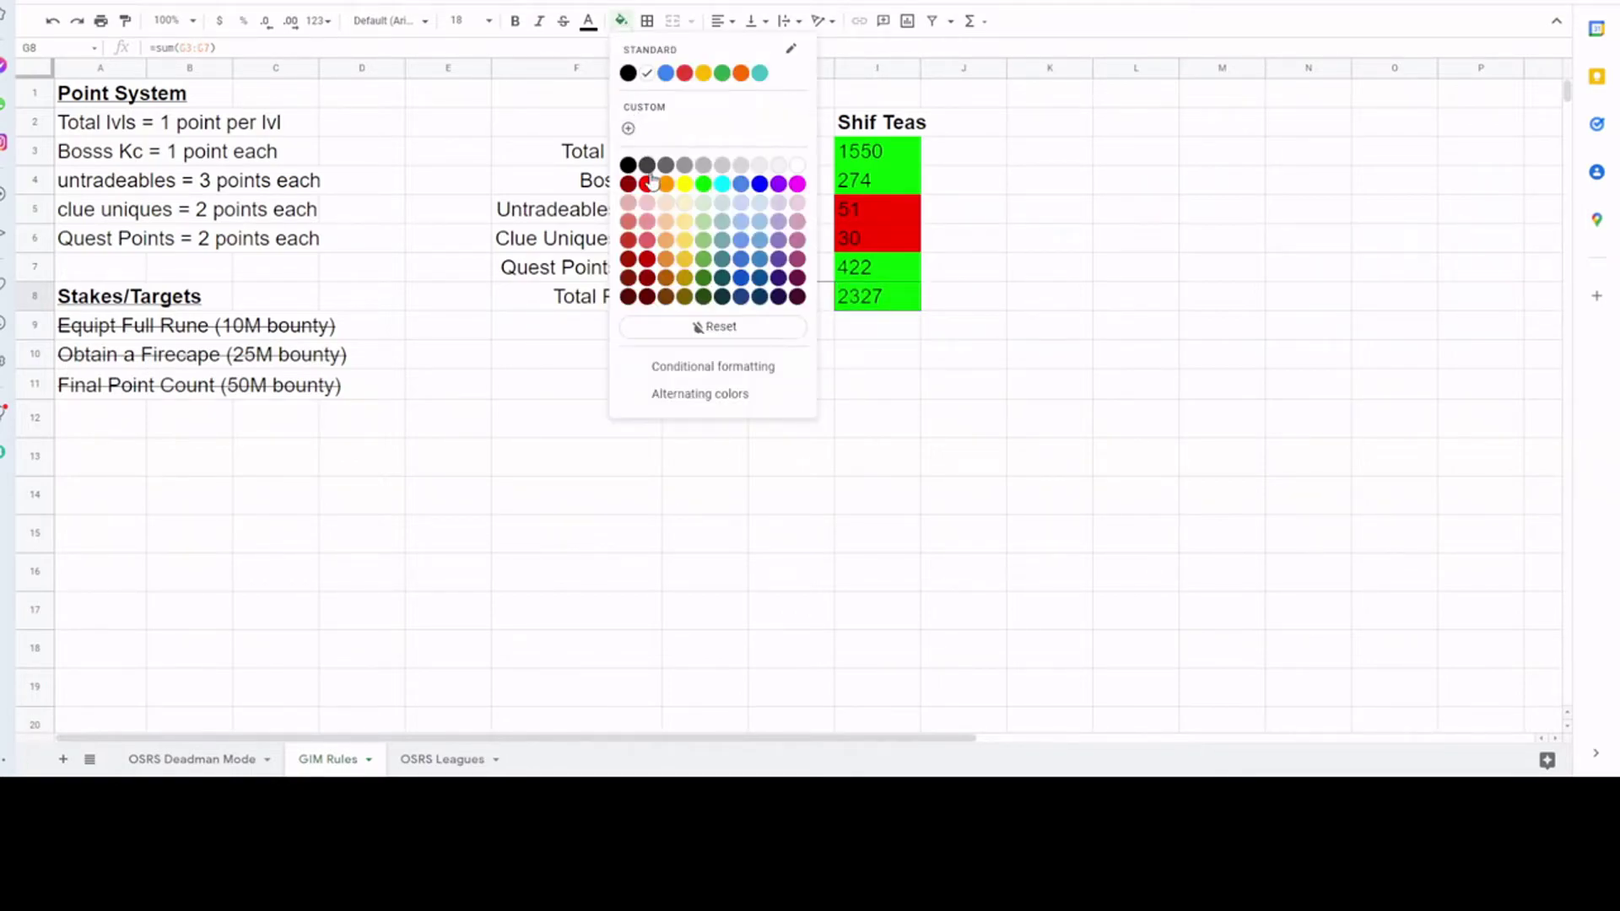
{"action": "left_click", "coordinate": [647, 185]}
{"action": "left_click", "coordinate": [755, 456]}
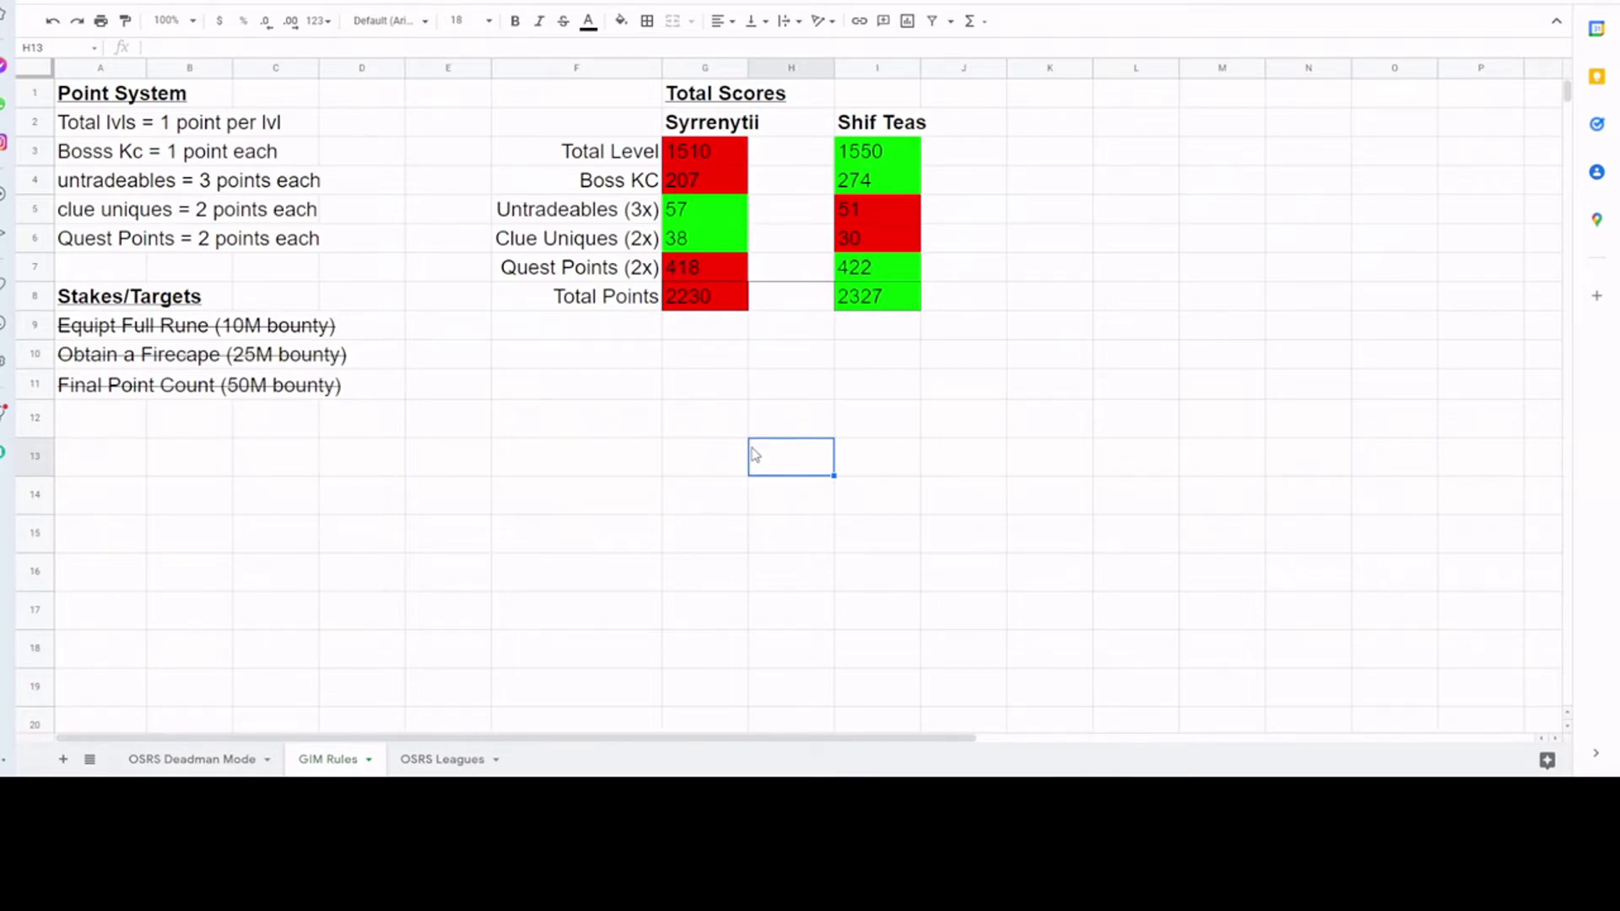
Try to enter =50M in cell I9 under the second player's Total Points, and undo the entry.
{"action": "left_click", "coordinate": [903, 327]}
{"action": "type", "text": "=I8-"}
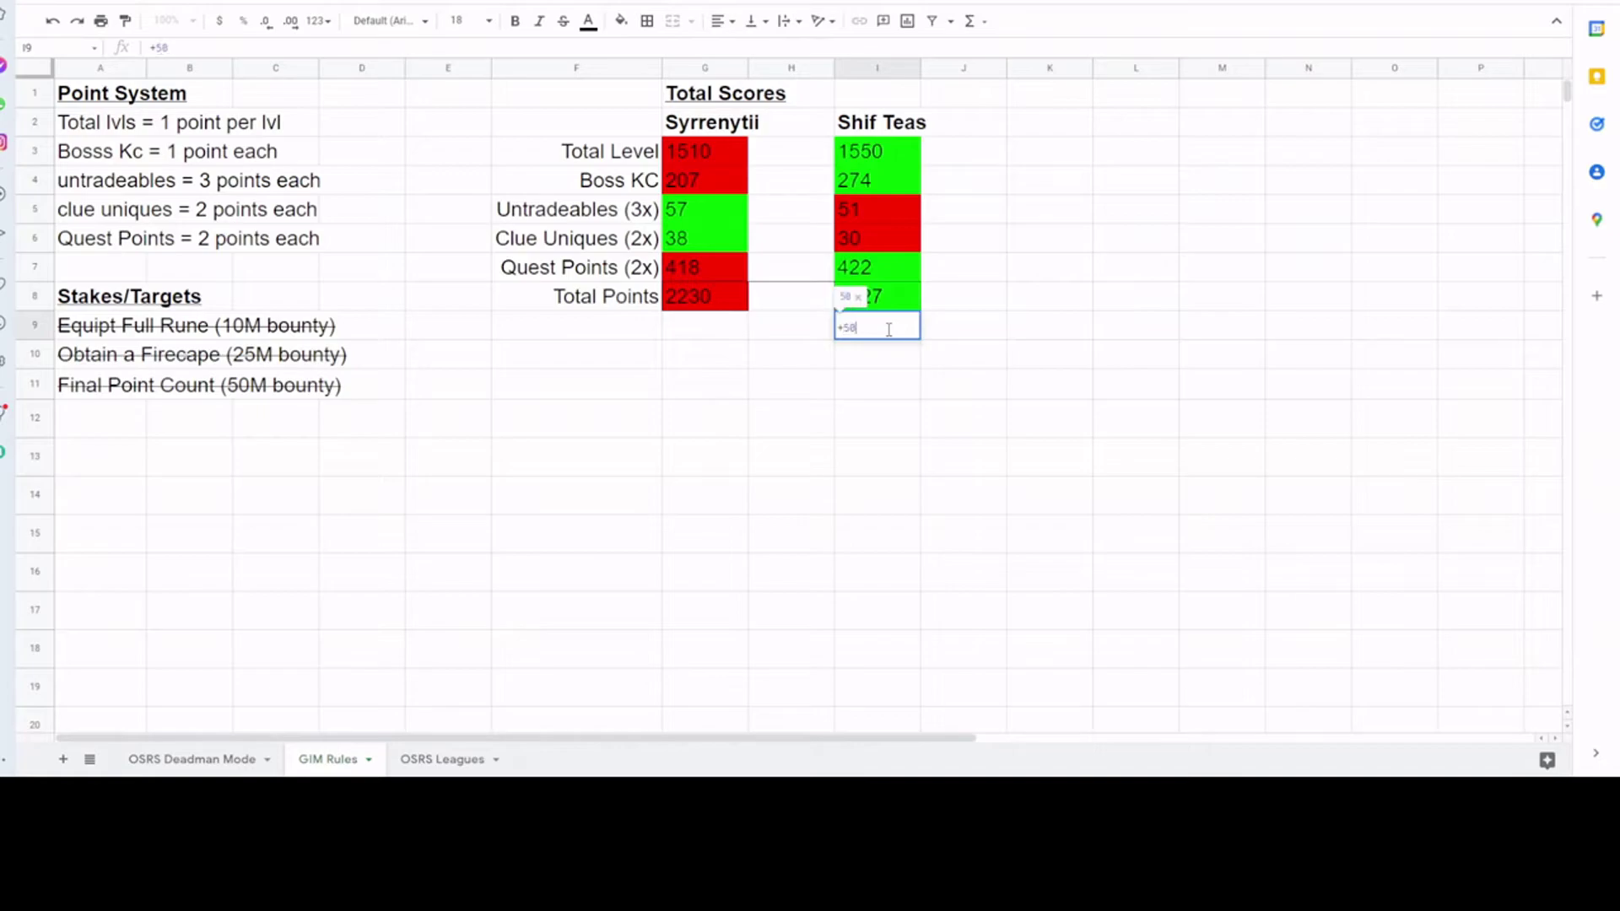
{"action": "key", "text": "Return"}
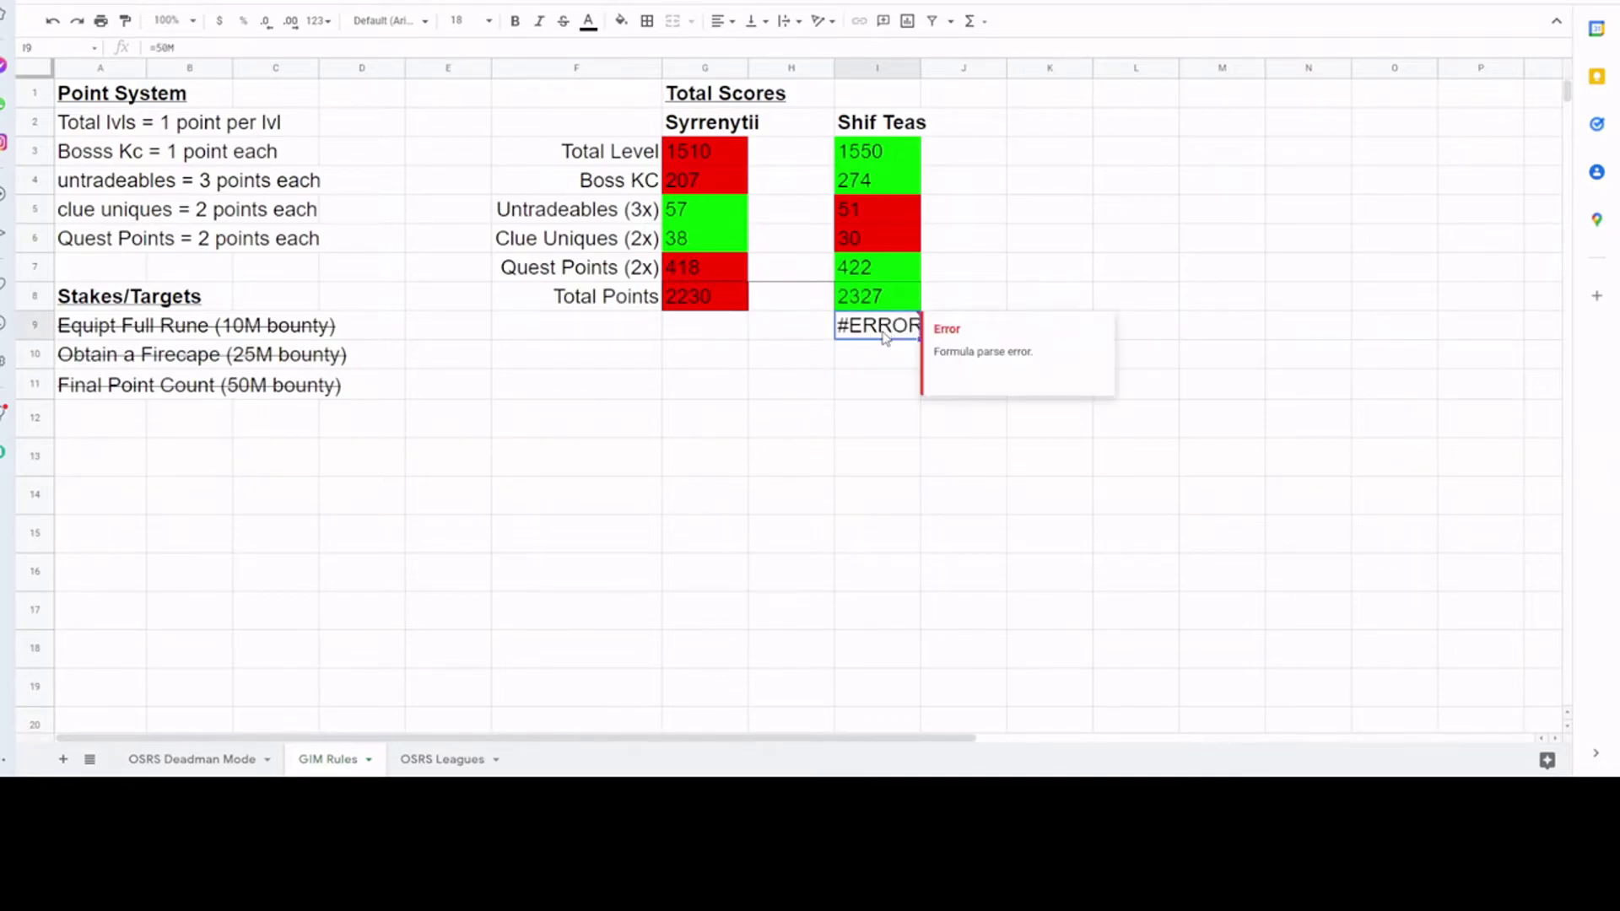
{"action": "key", "text": "ctrl+z"}
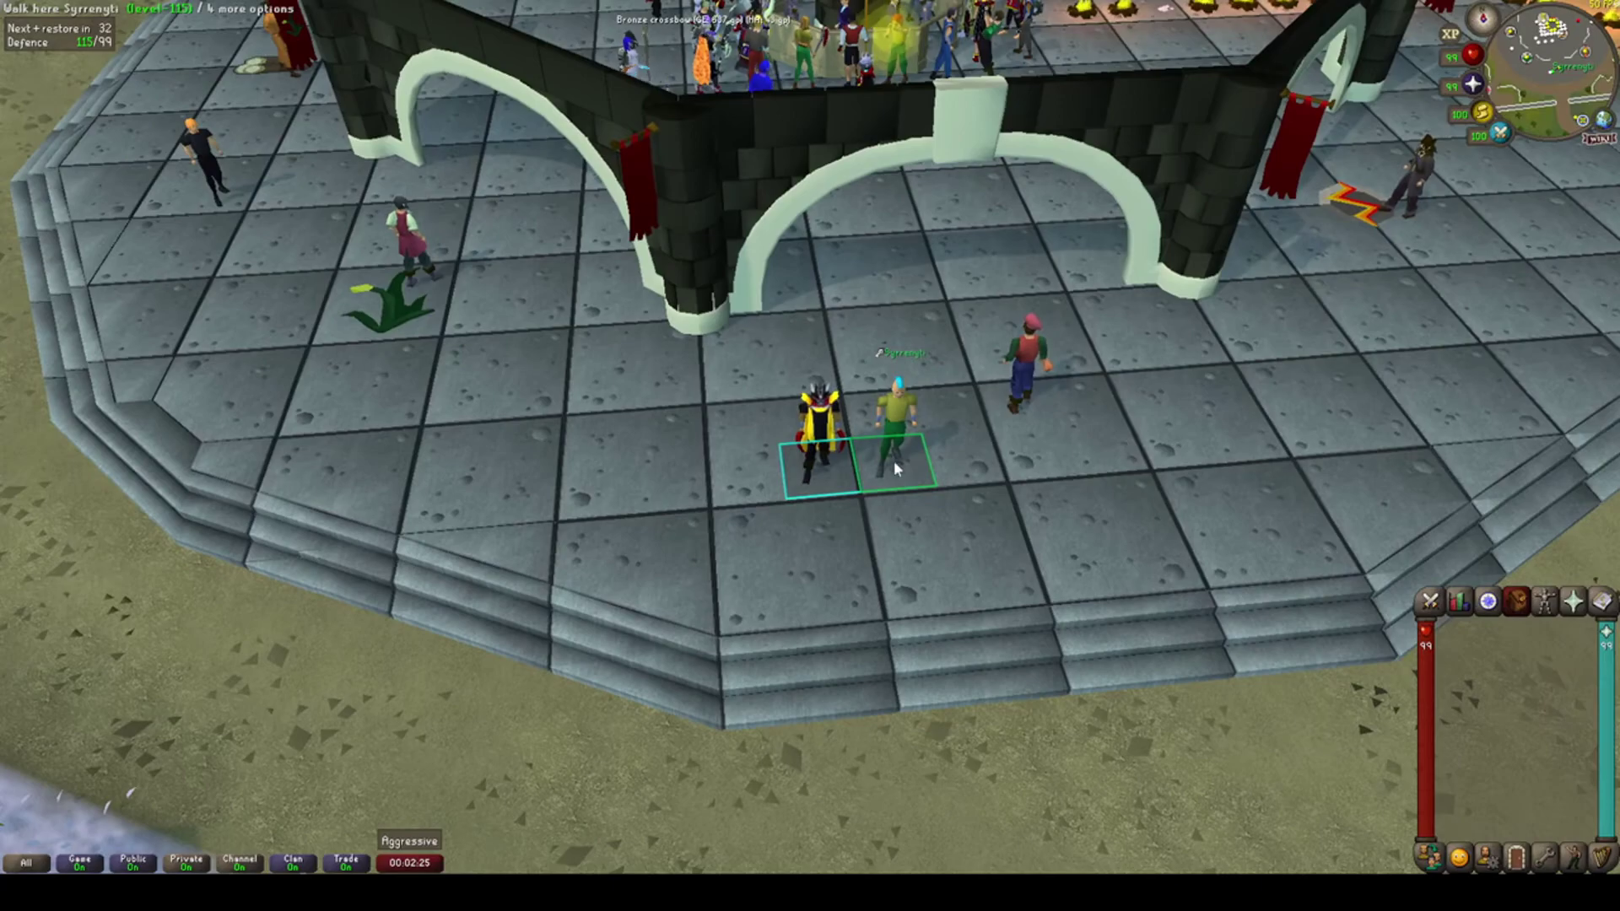
In Old School RuneScape, trade with the opposing player, offering nothing, and accept both trade stages to receive 50M coins.
{"action": "right_click", "coordinate": [884, 414]}
{"action": "left_click", "coordinate": [859, 463]}
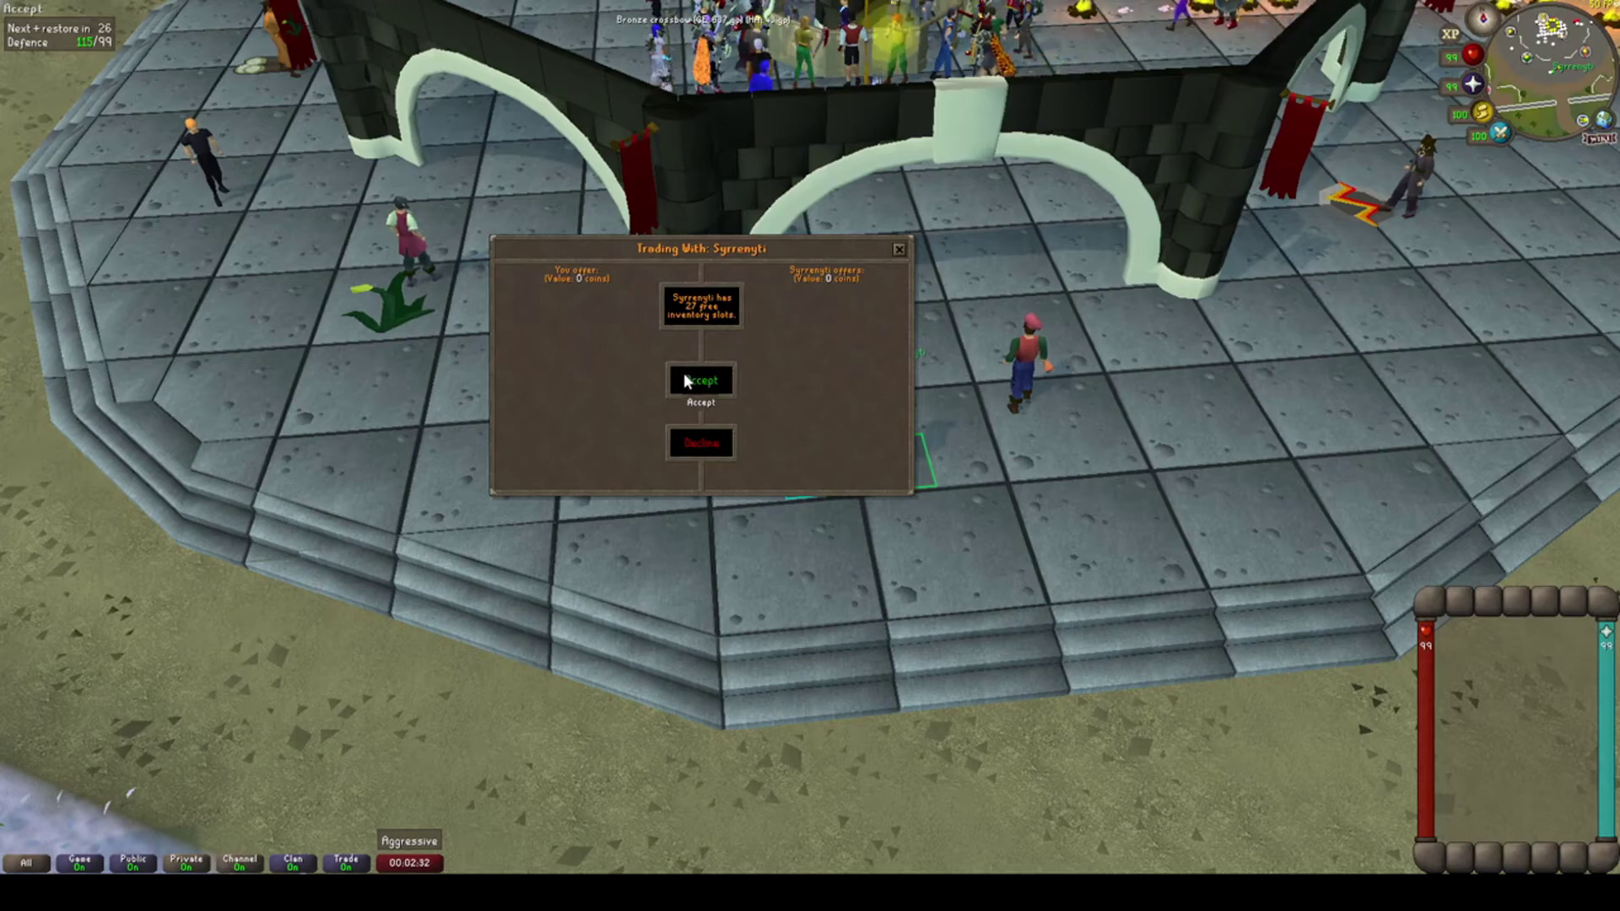
{"action": "left_click", "coordinate": [700, 383]}
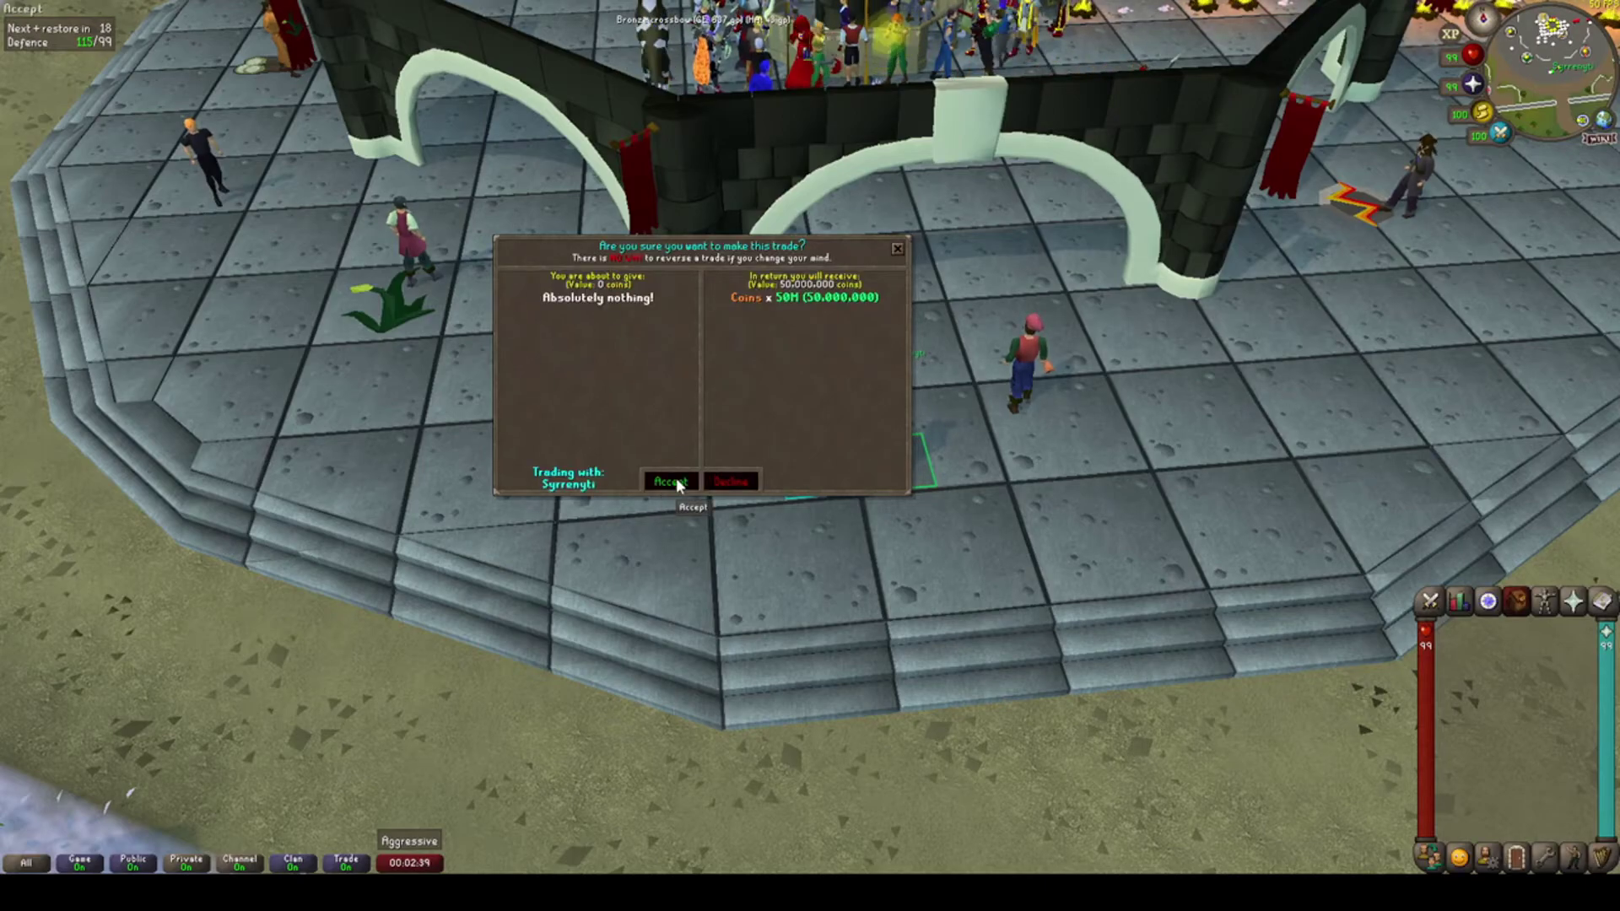
{"action": "left_click", "coordinate": [673, 481]}
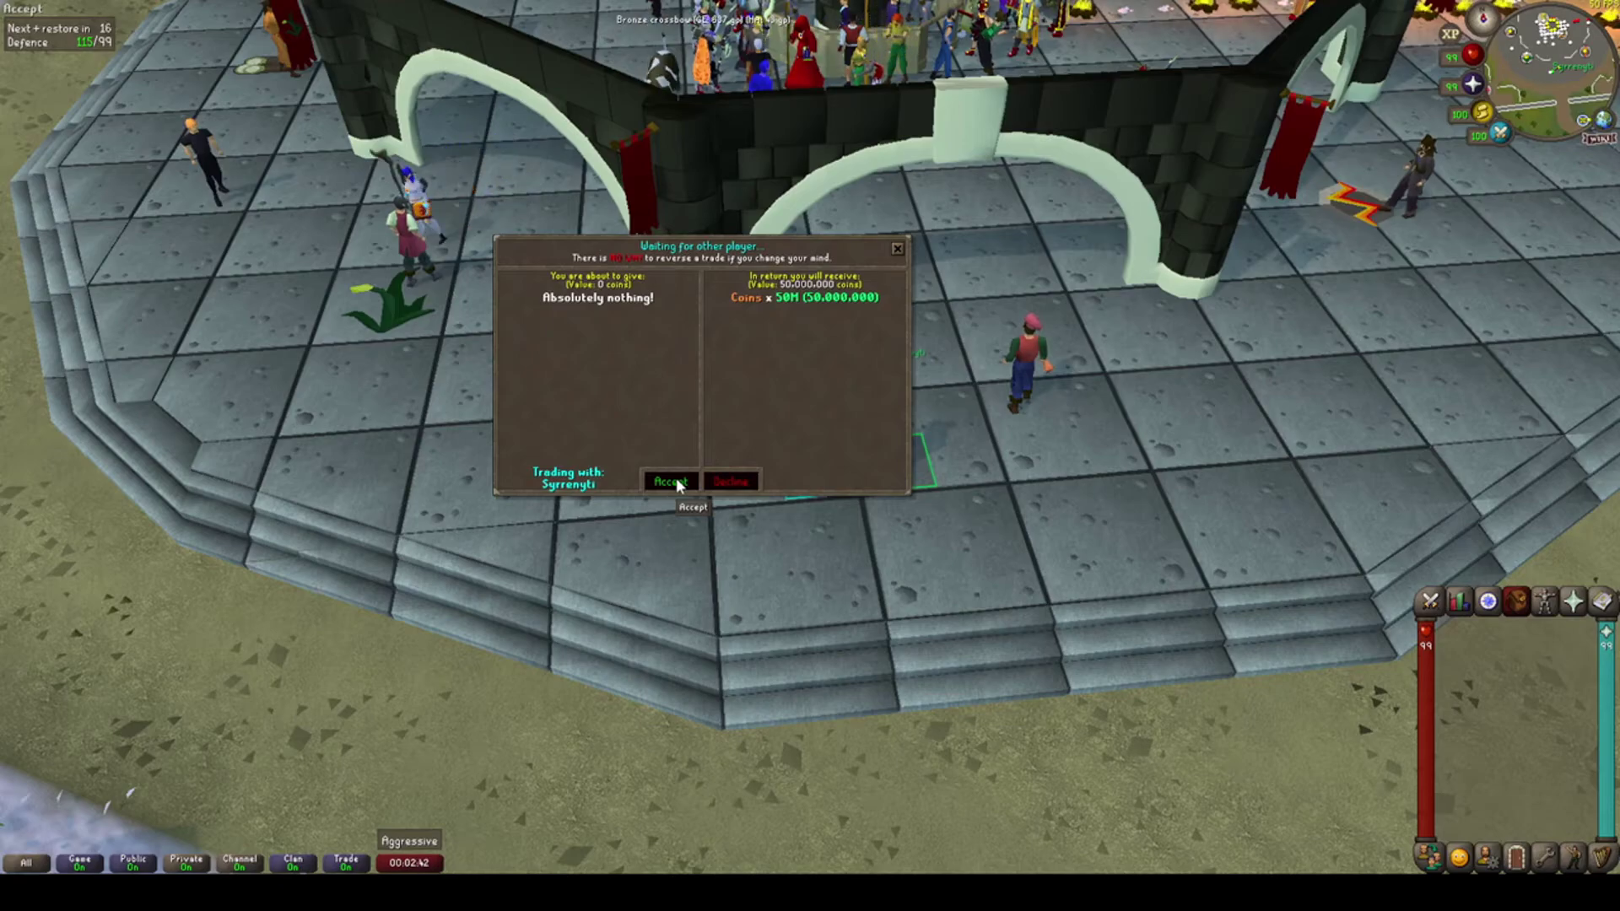
{"action": "left_click", "coordinate": [766, 425]}
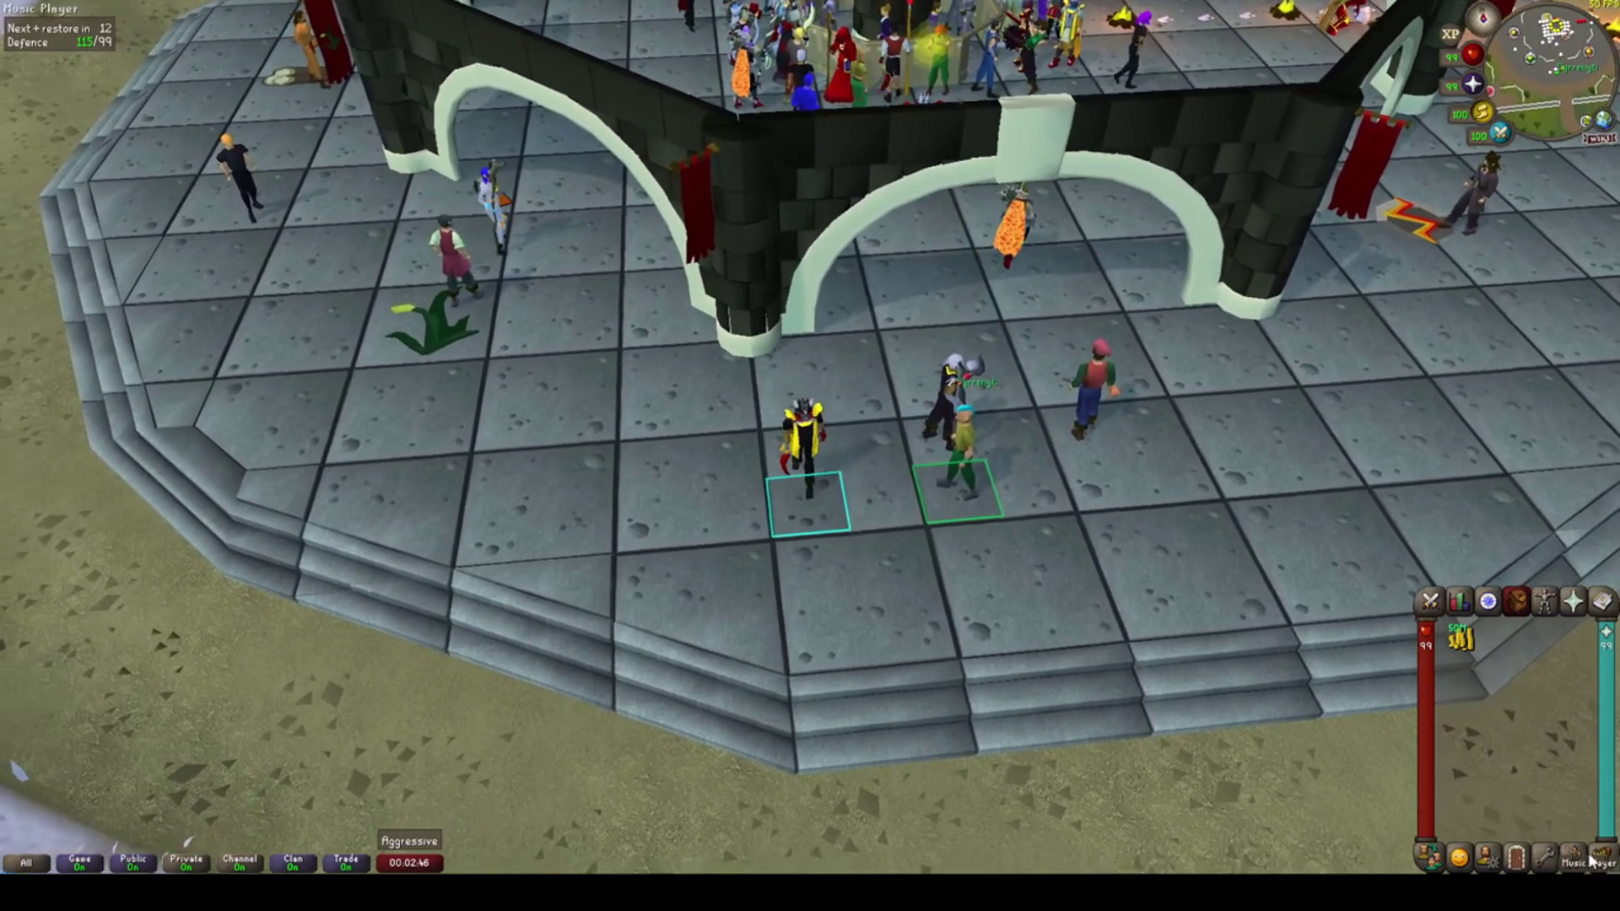
Perform the Skill Cape emote with the character.
{"action": "left_click", "coordinate": [1571, 856]}
{"action": "scroll", "coordinate": [1558, 810], "scroll_direction": "down", "scroll_amount": 5}
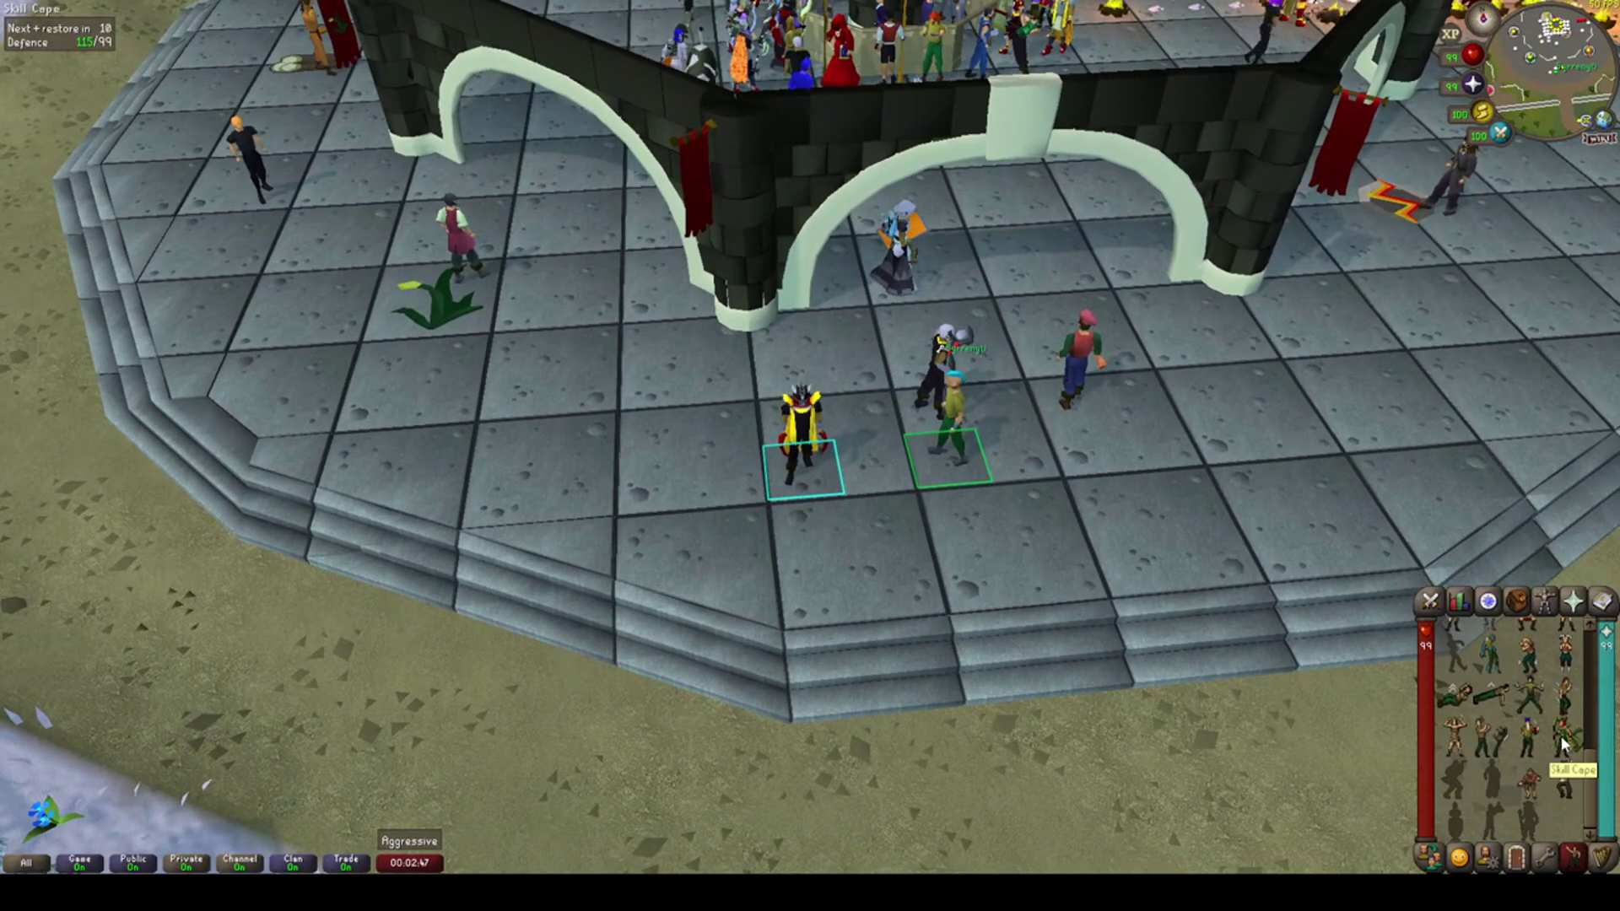
{"action": "left_click", "coordinate": [1560, 736]}
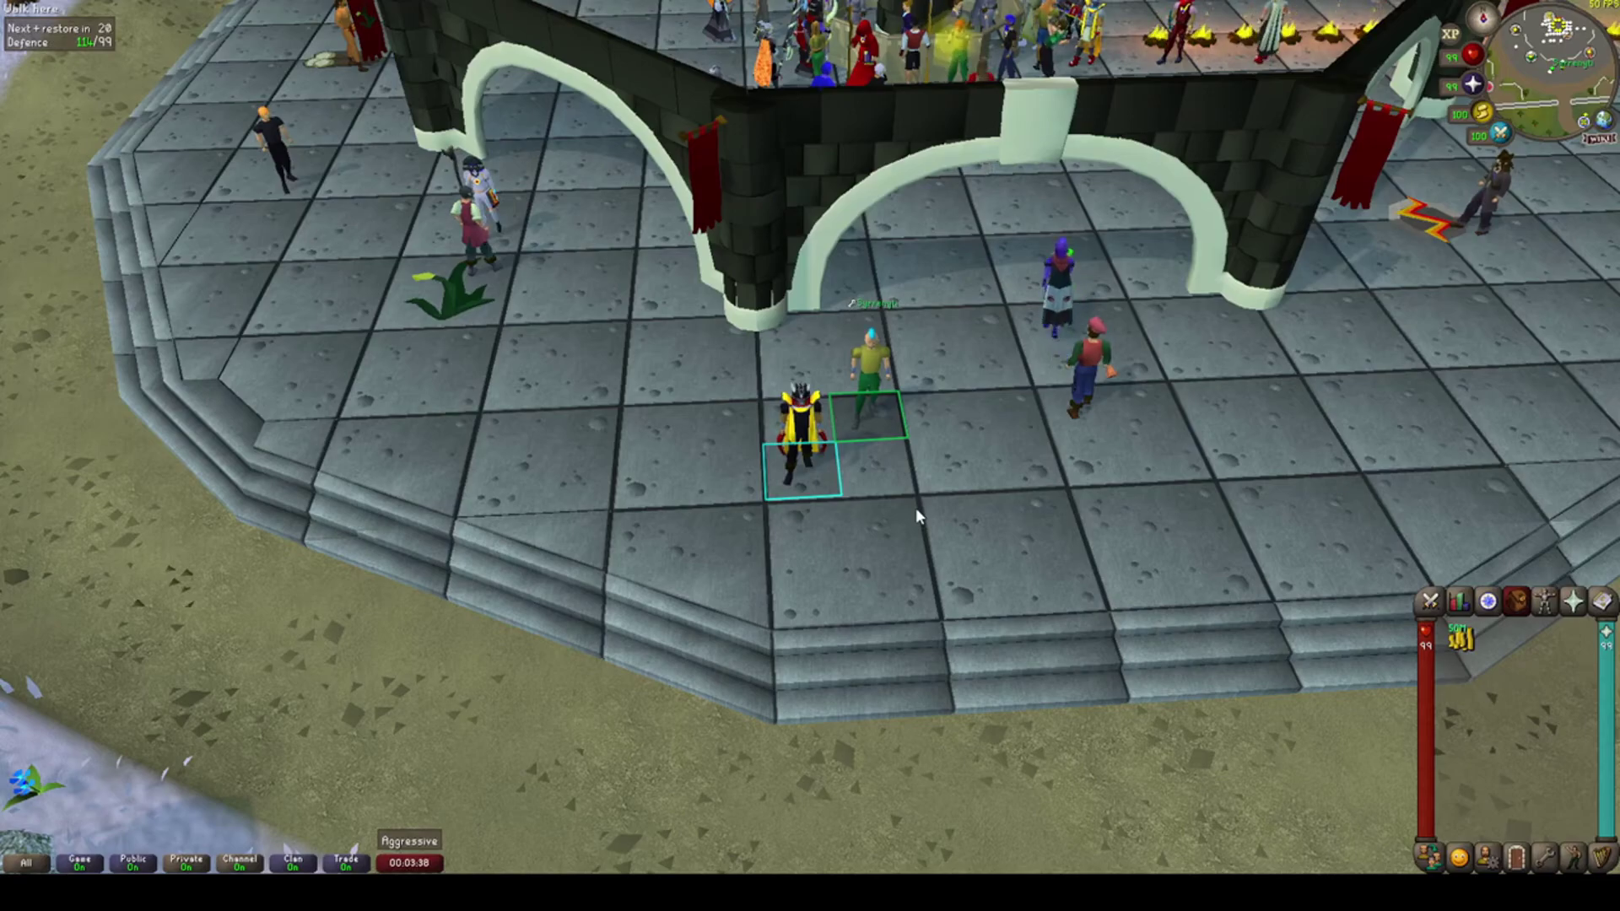
{"action": "left_click", "coordinate": [790, 402]}
{"action": "scroll", "coordinate": [759, 430], "scroll_direction": "up", "scroll_amount": 5}
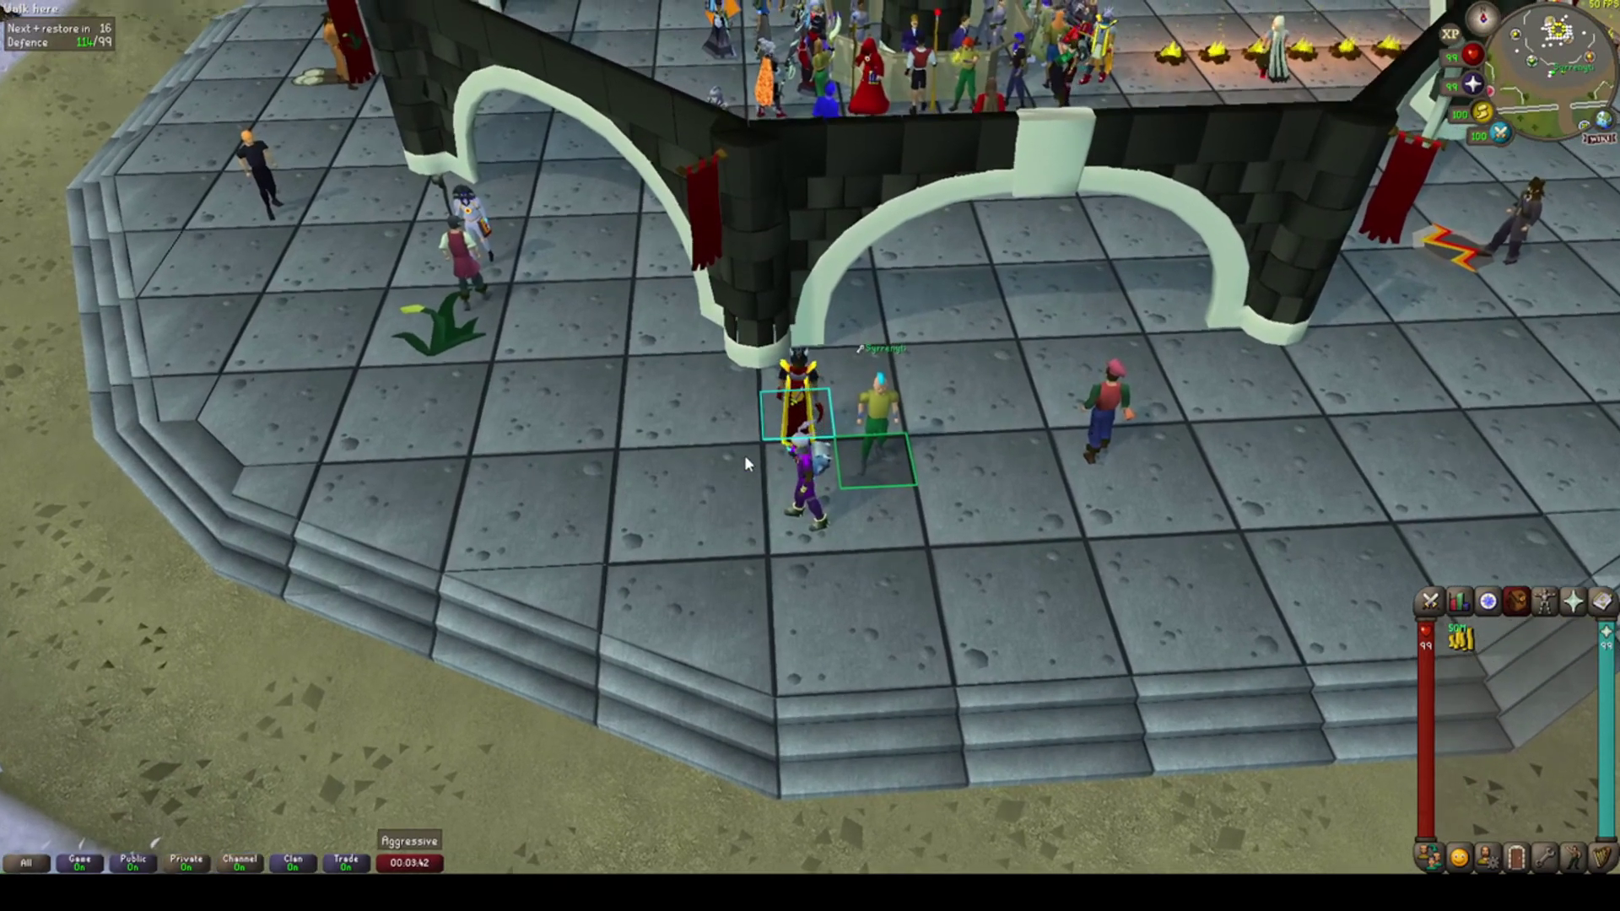
{"action": "left_click", "coordinate": [723, 445]}
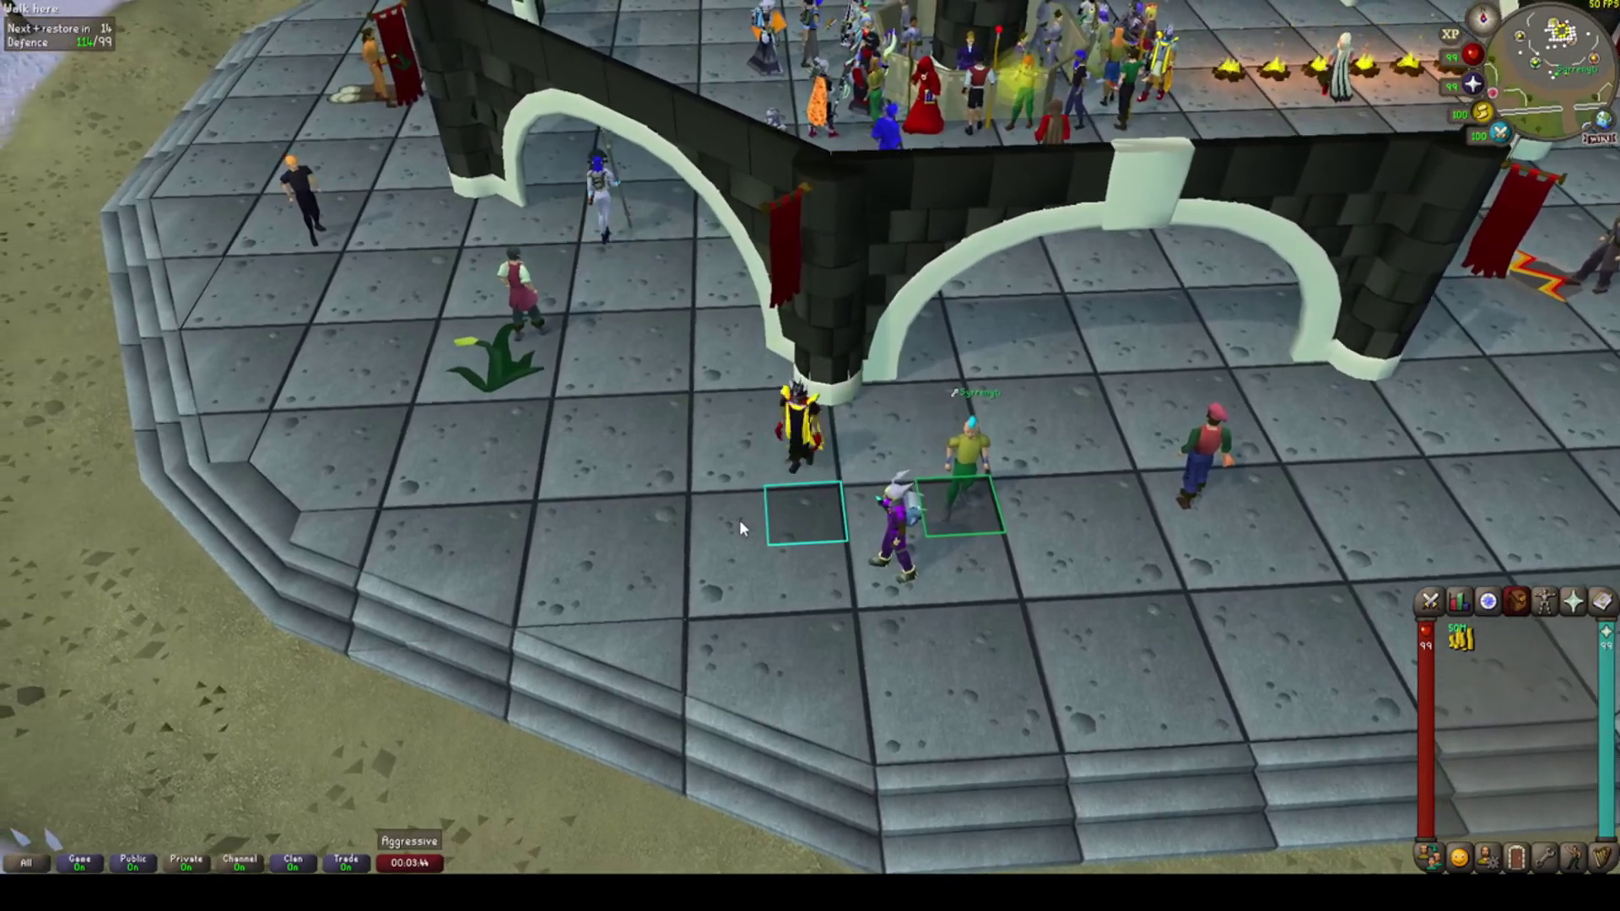